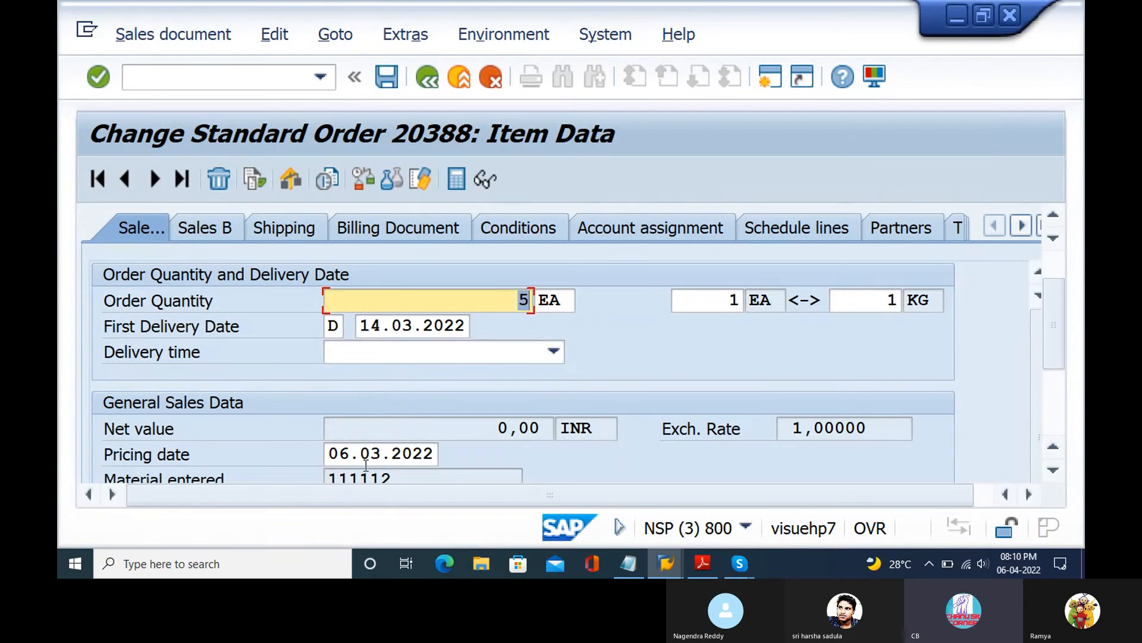
Leave the standard order's item data in one session and resubmit its outbound delivery in the other for shipping point Z01, selection date 14.03.2022.
key(alt+Tab)
key(alt+Tab)
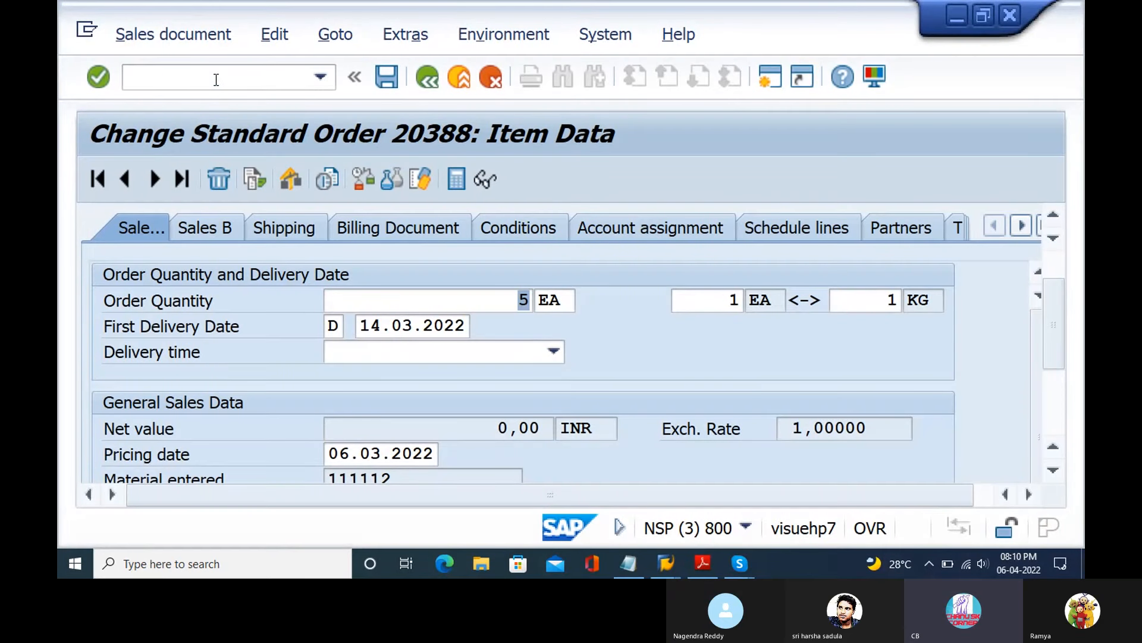
click(216, 79)
text(/n)
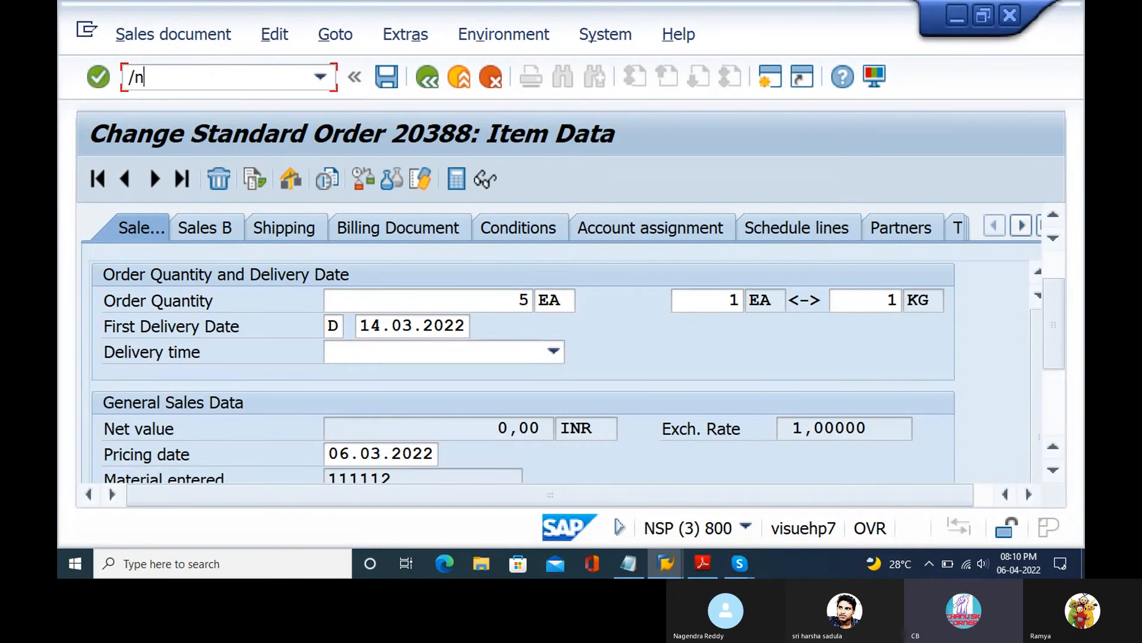
key(Return)
key(alt+Tab)
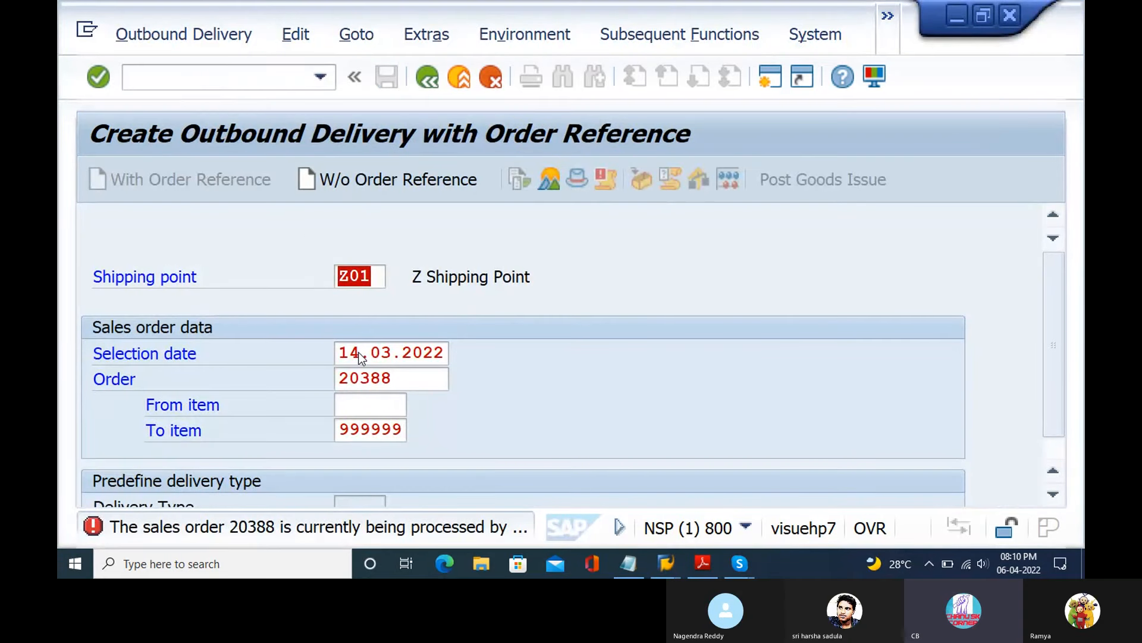
key(Return)
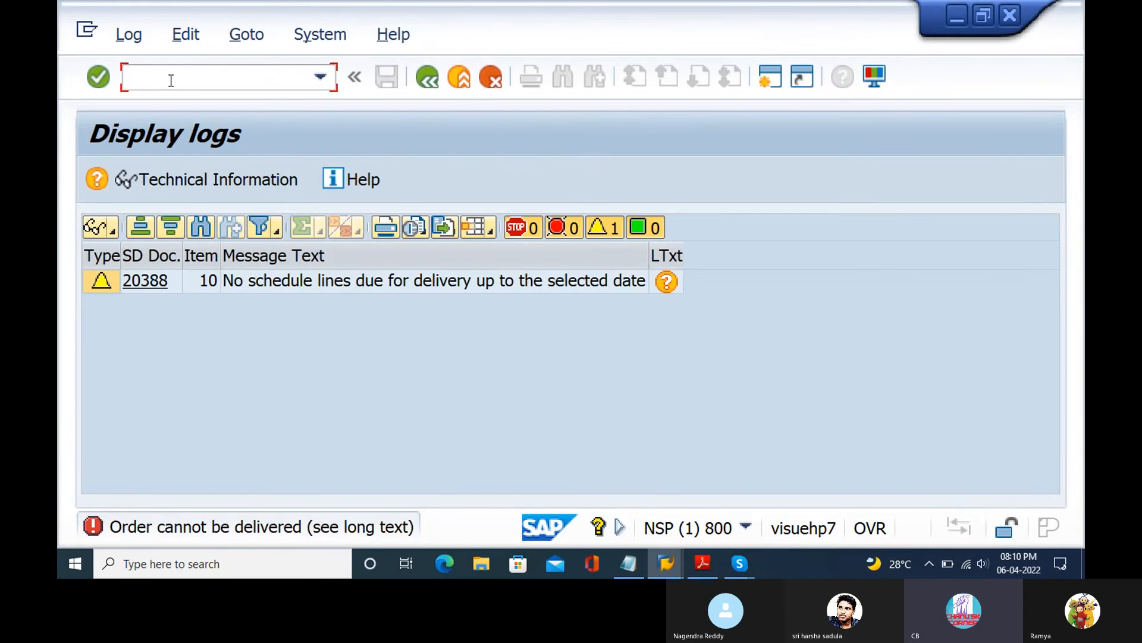
Restart transaction VL01N and submit the order's outbound delivery with the selection date set to 06.03.2022.
text(/n)
key(Return)
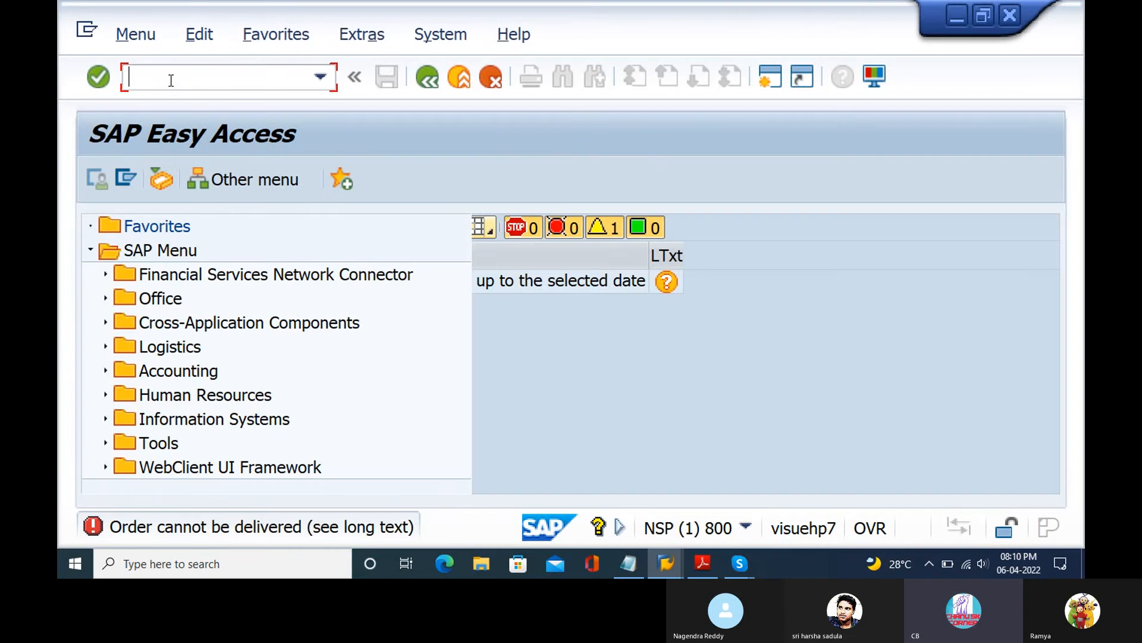
text(vl01n)
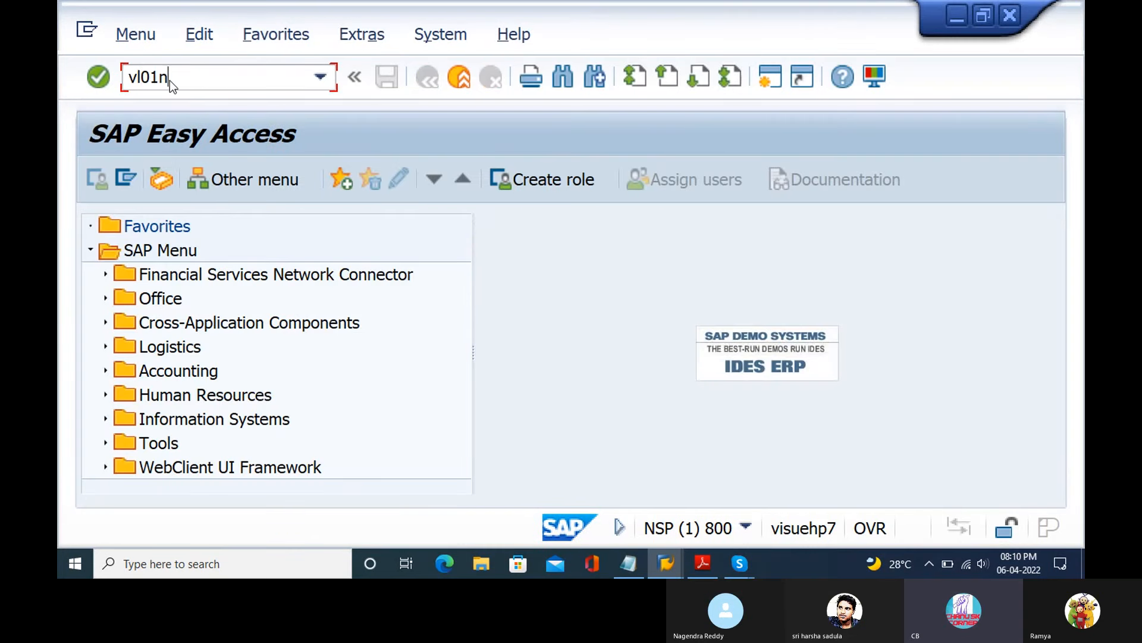
key(Return)
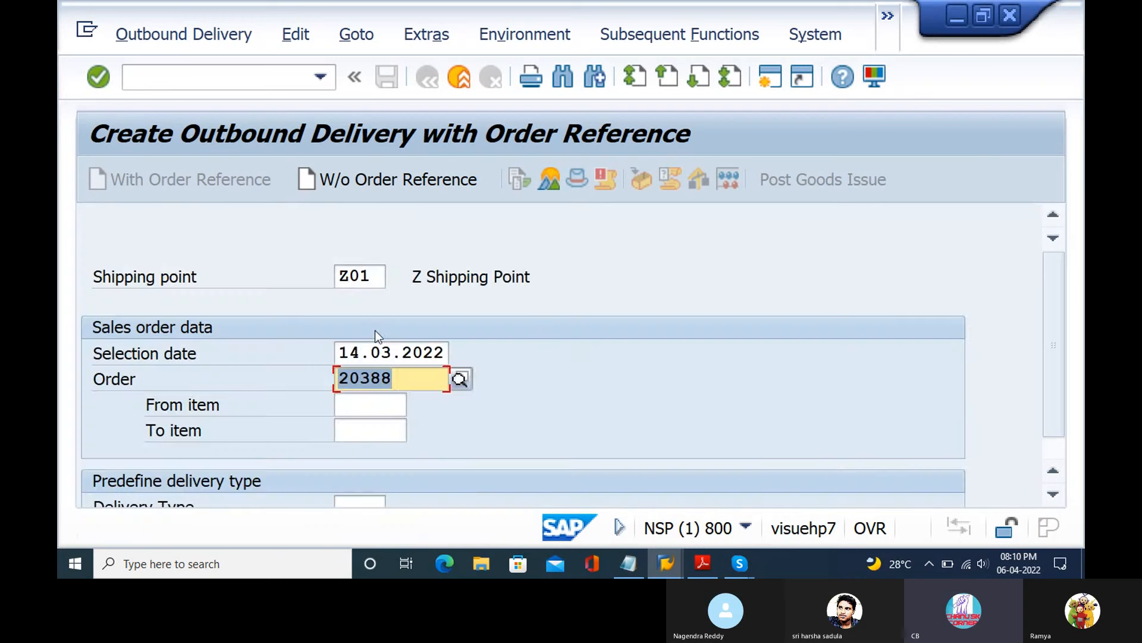
click(361, 351)
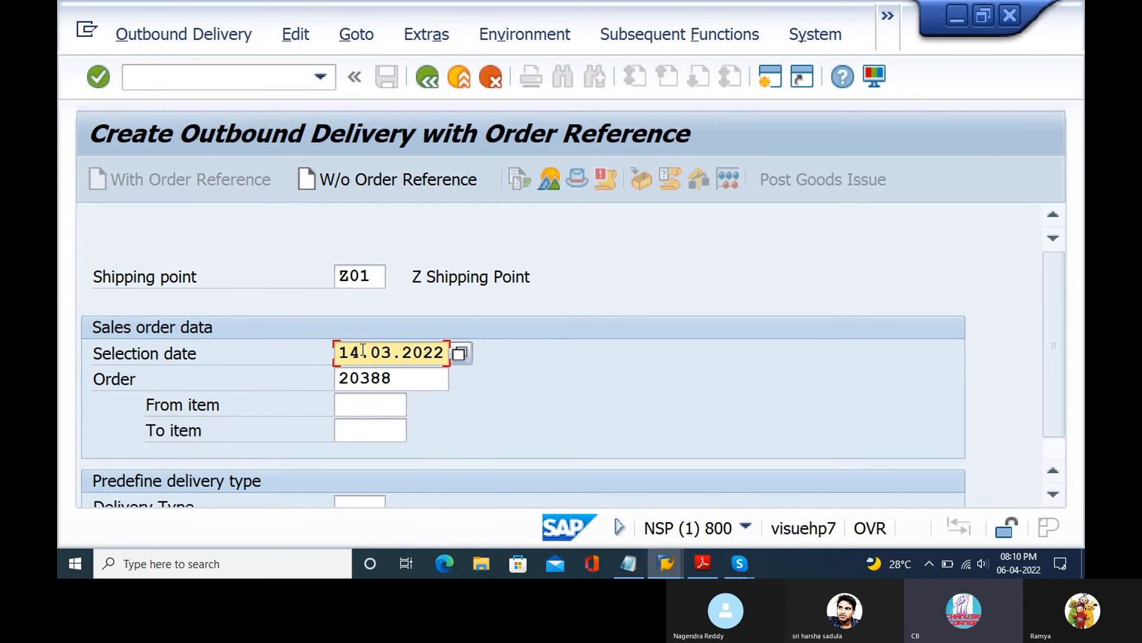
key(BackSpace)
key(BackSpace)
text(06)
key(Return)
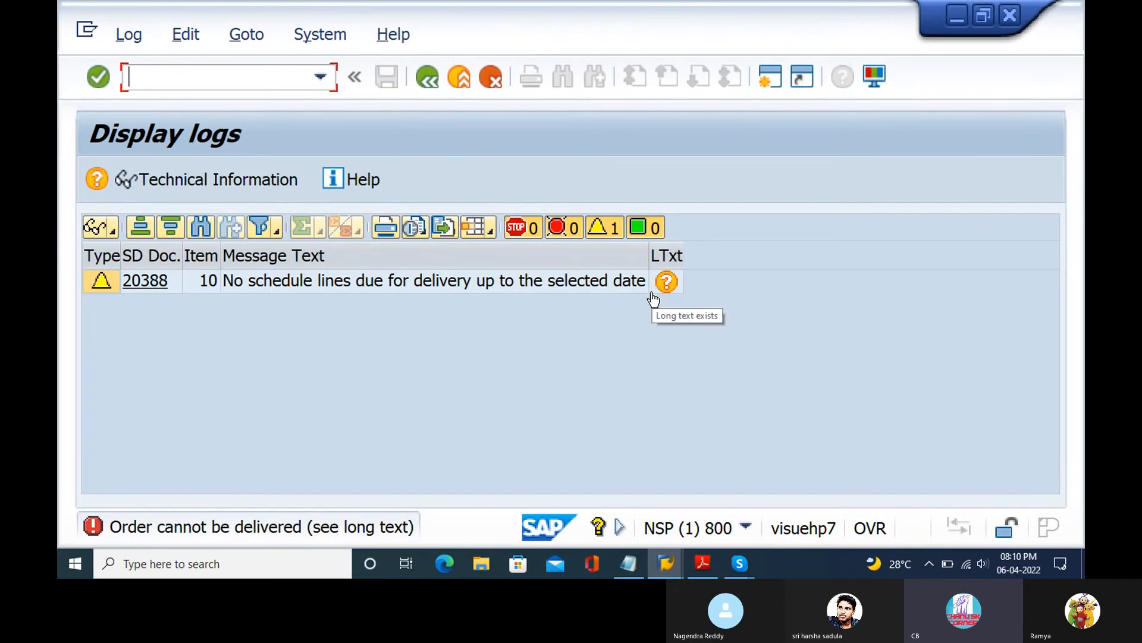
Read the long text of the delivery error, its Customizing definition, and the long text of the schedule line warning.
click(237, 528)
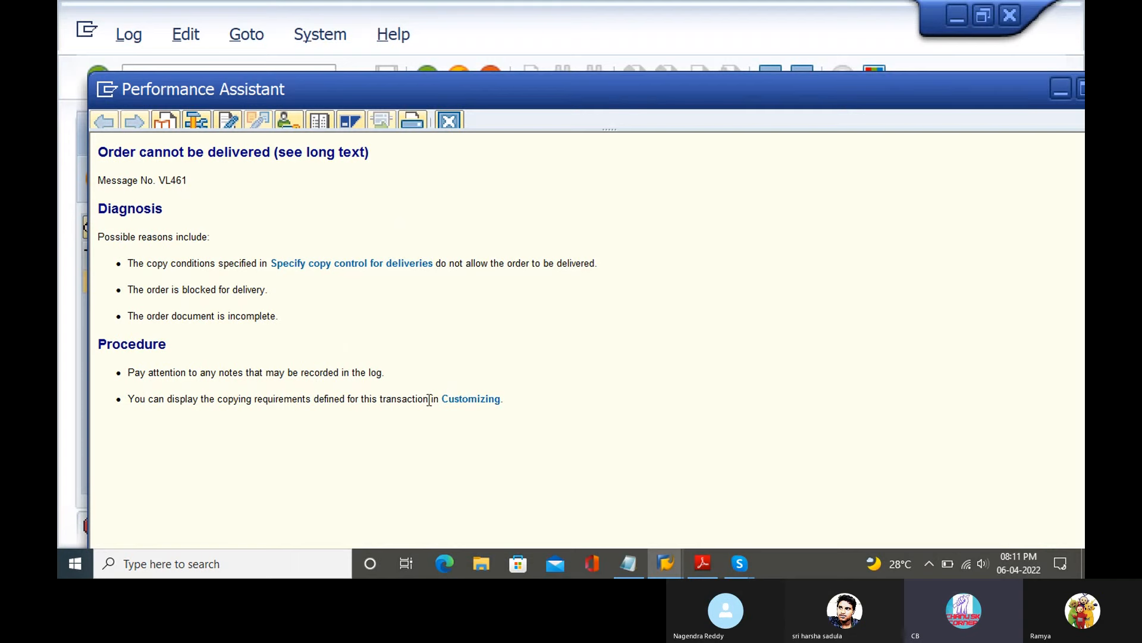
click(482, 399)
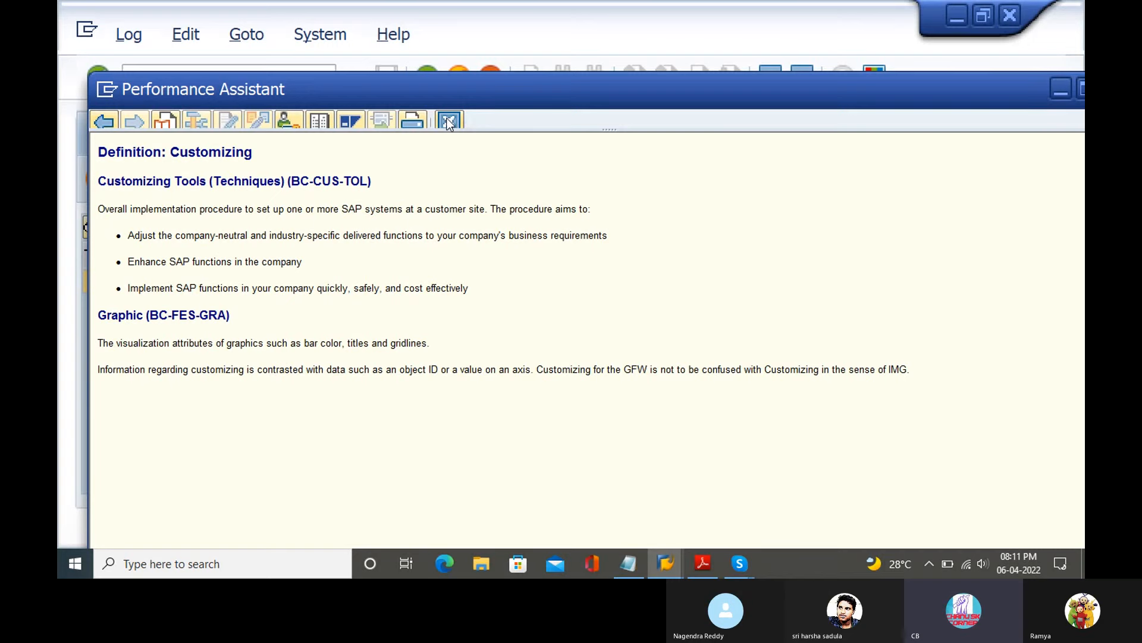
click(105, 120)
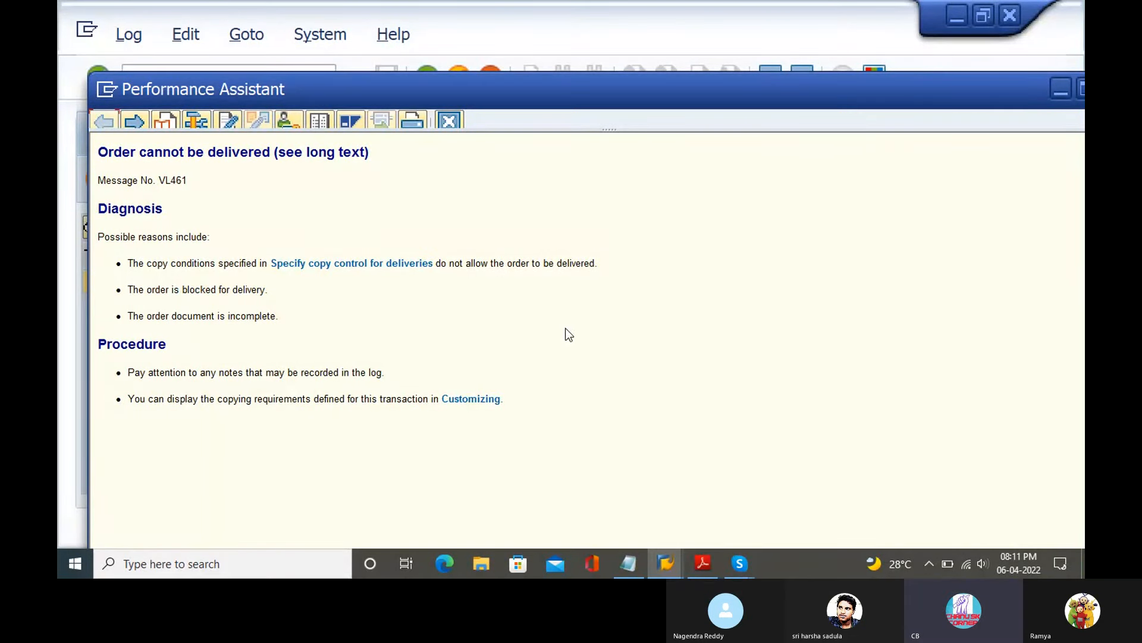
click(455, 121)
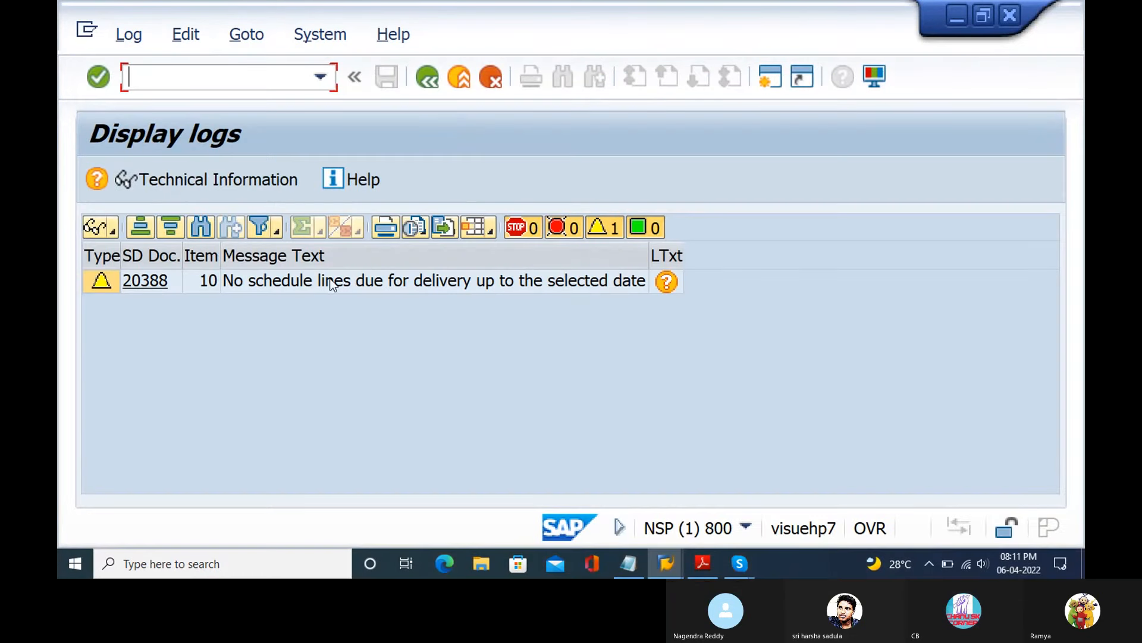
click(667, 282)
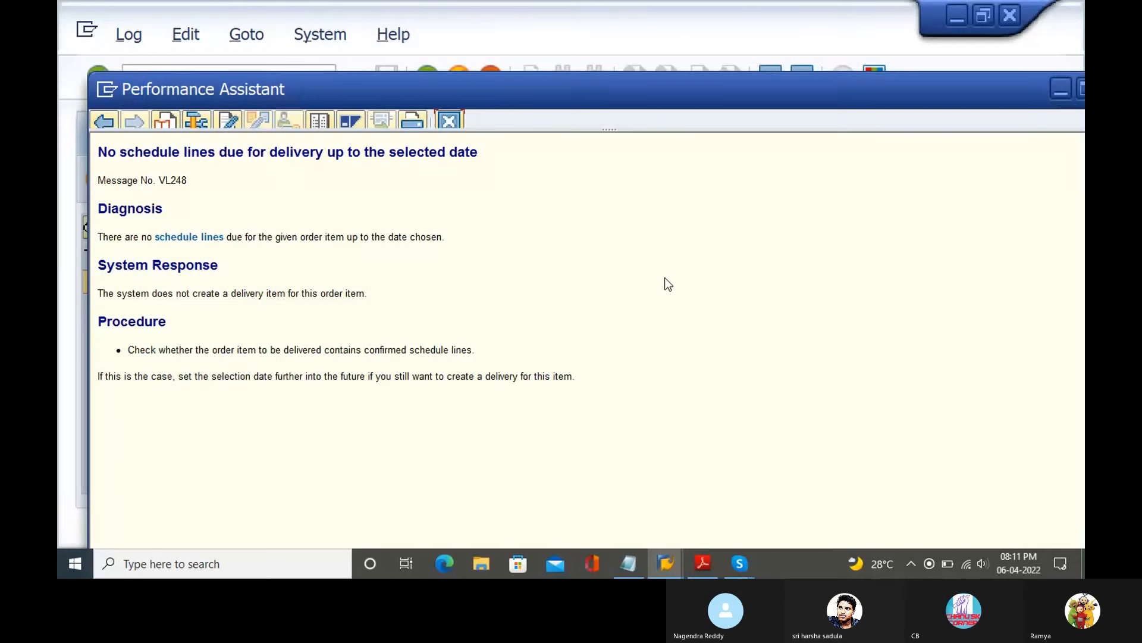
Switch to Skype and send Screenshot (374).png and Screenshot (375).png to the group chat.
key(alt+Tab)
key(alt+Tab)
key(alt+Tab)
key(alt+Tab)
key(alt+Tab)
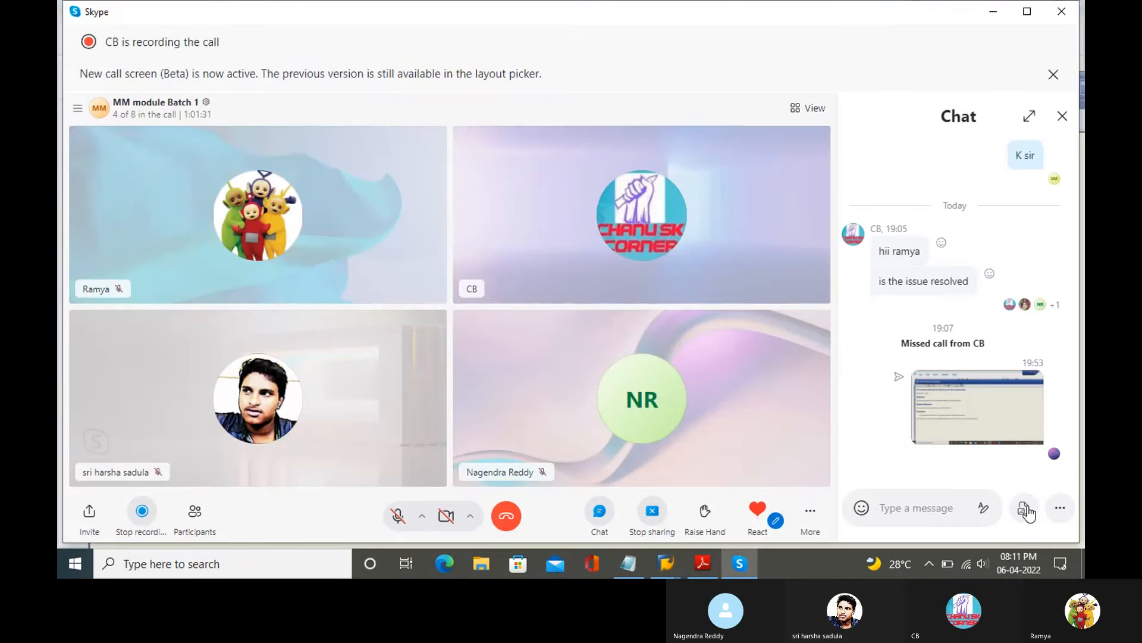
click(1027, 508)
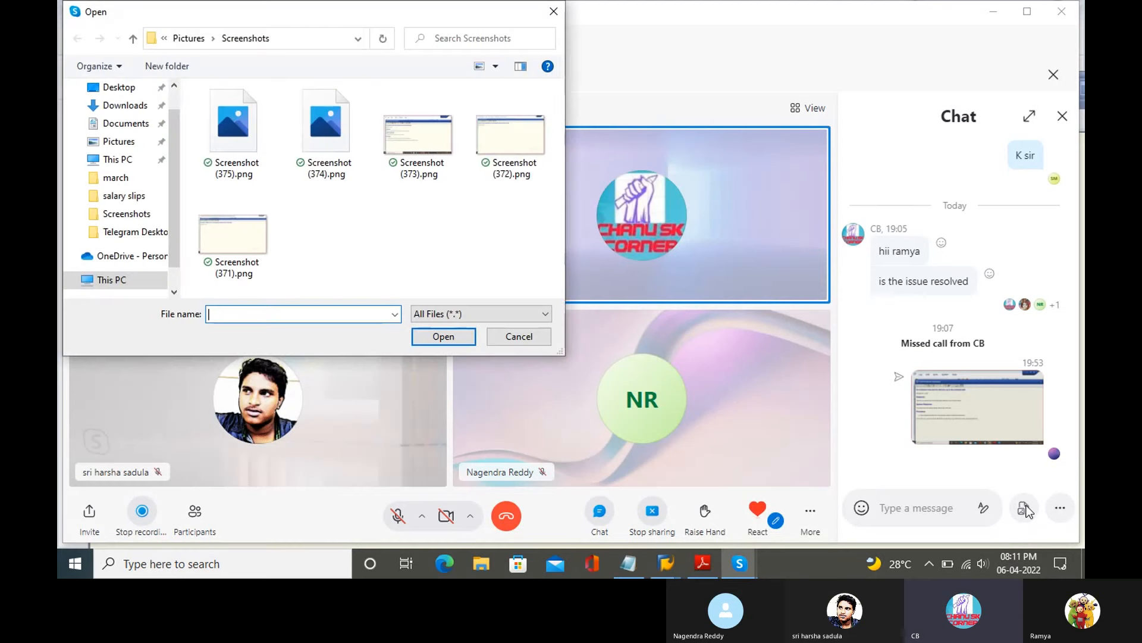
click(295, 123)
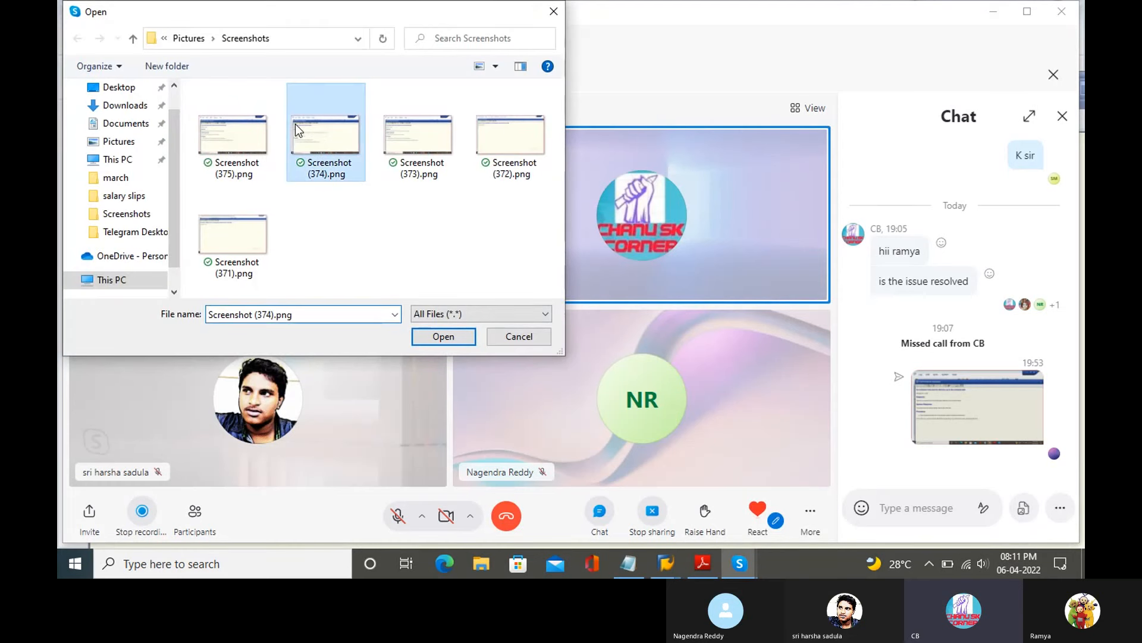
click(429, 340)
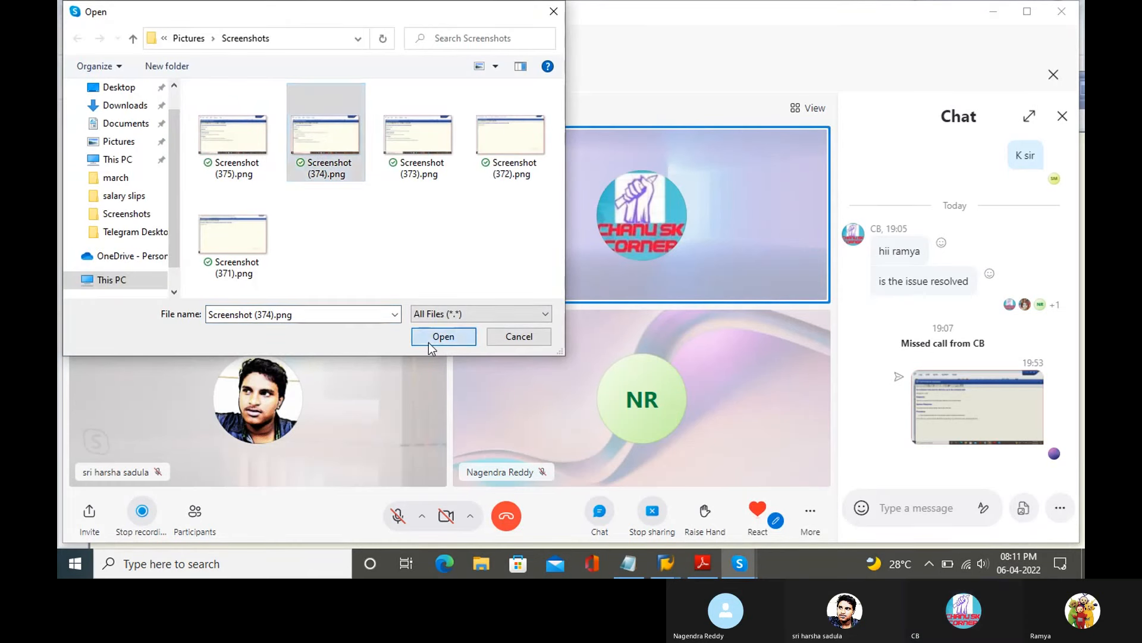
click(983, 434)
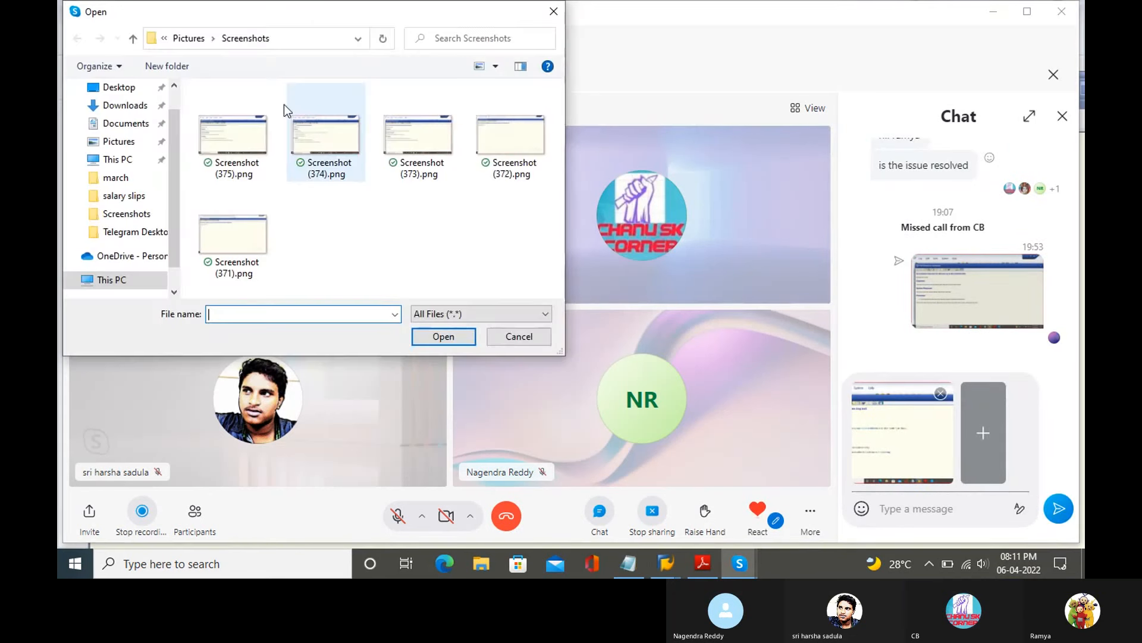
click(249, 126)
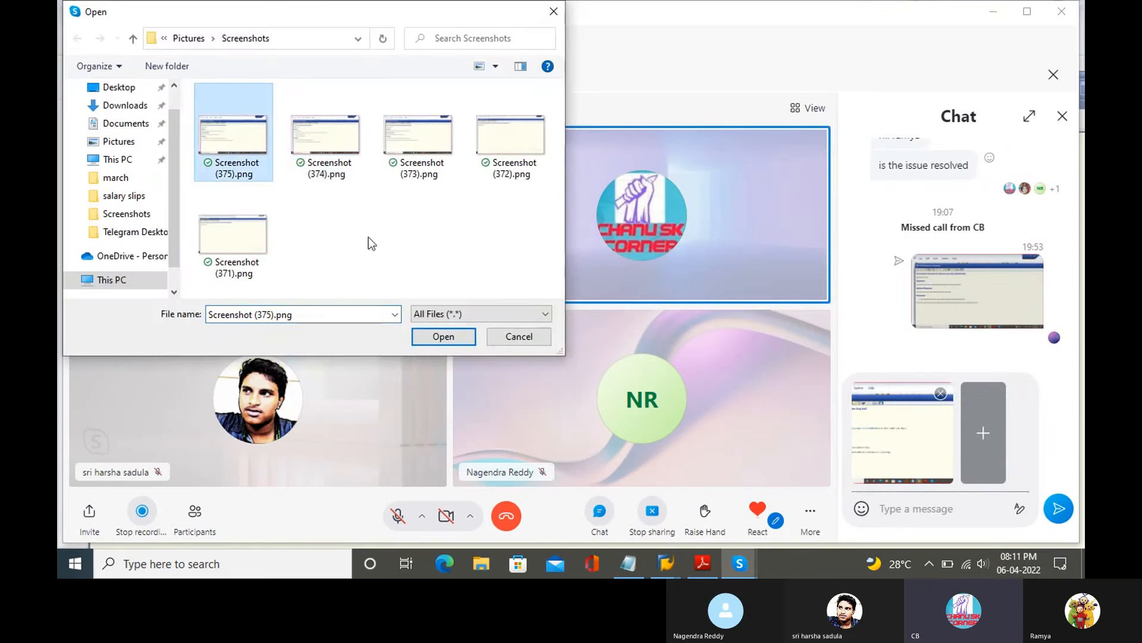
click(433, 335)
key(Return)
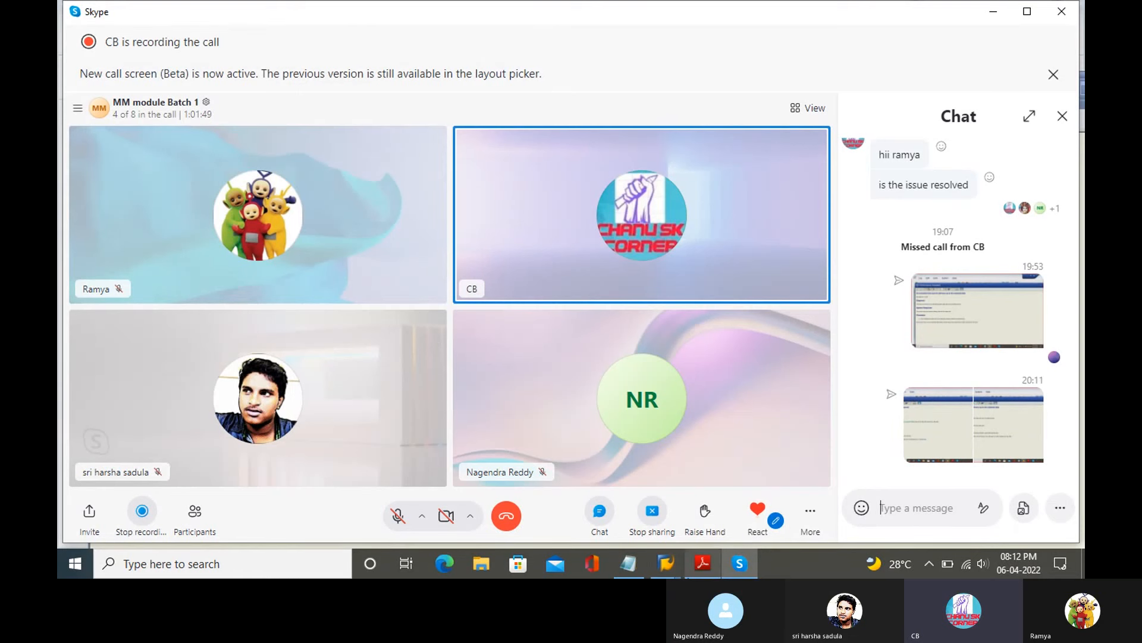
Switch back to the SAP delivery log and review the long text of the schedule line warning.
click(703, 563)
key(alt+Tab)
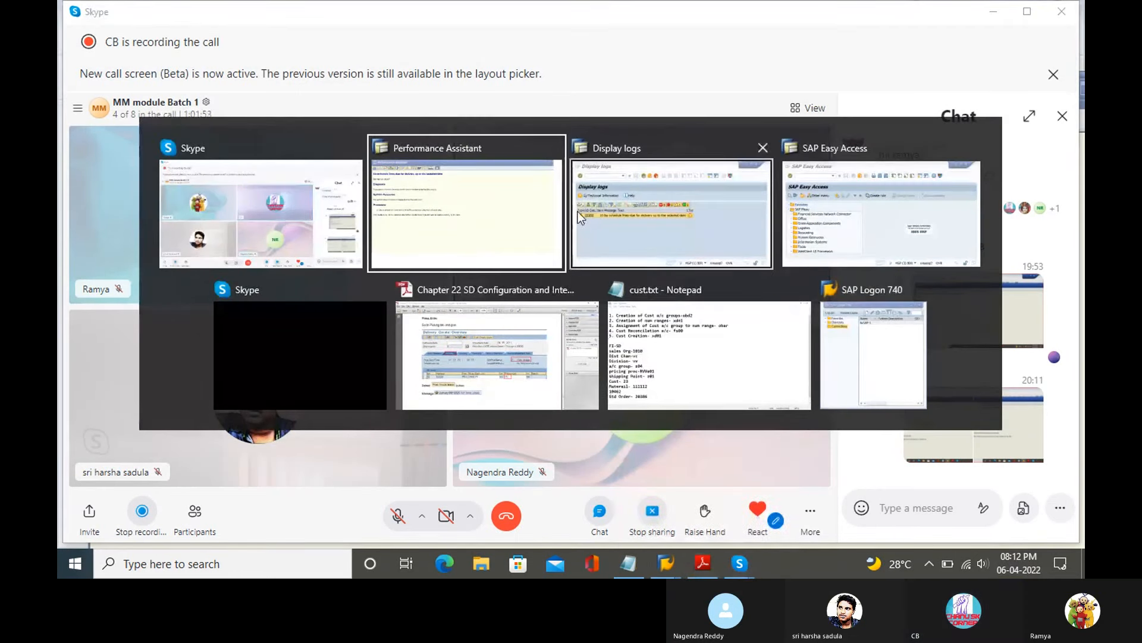
click(550, 148)
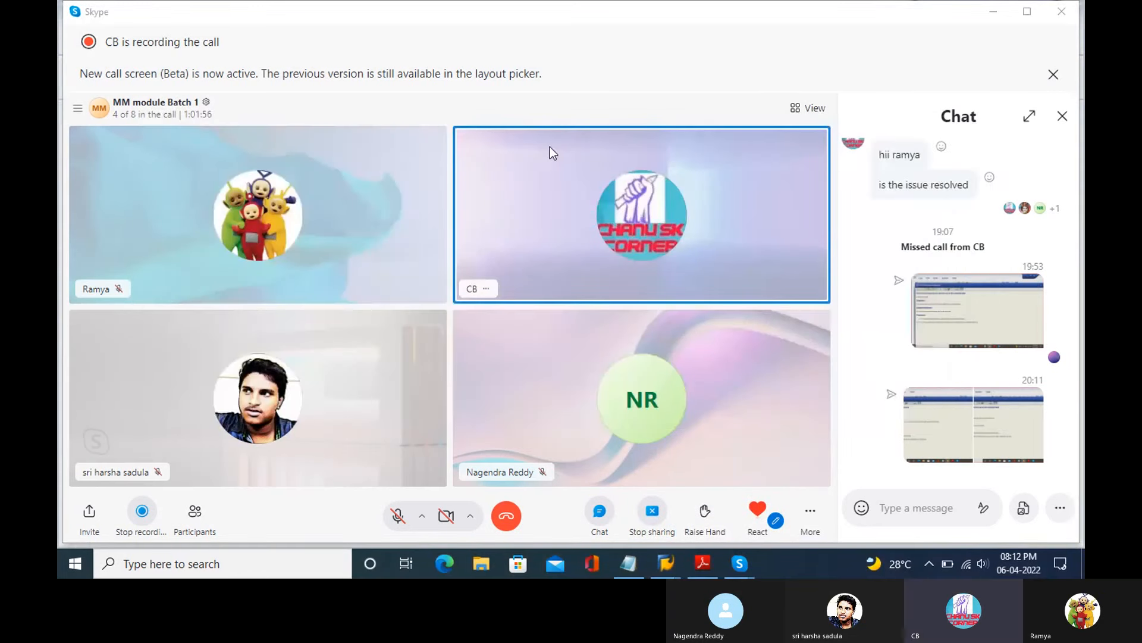
key(alt+Tab)
key(alt+Tab)
key(alt+Tab)
key(alt+Tab)
key(alt+Tab)
key(alt+Tab)
key(alt+Tab)
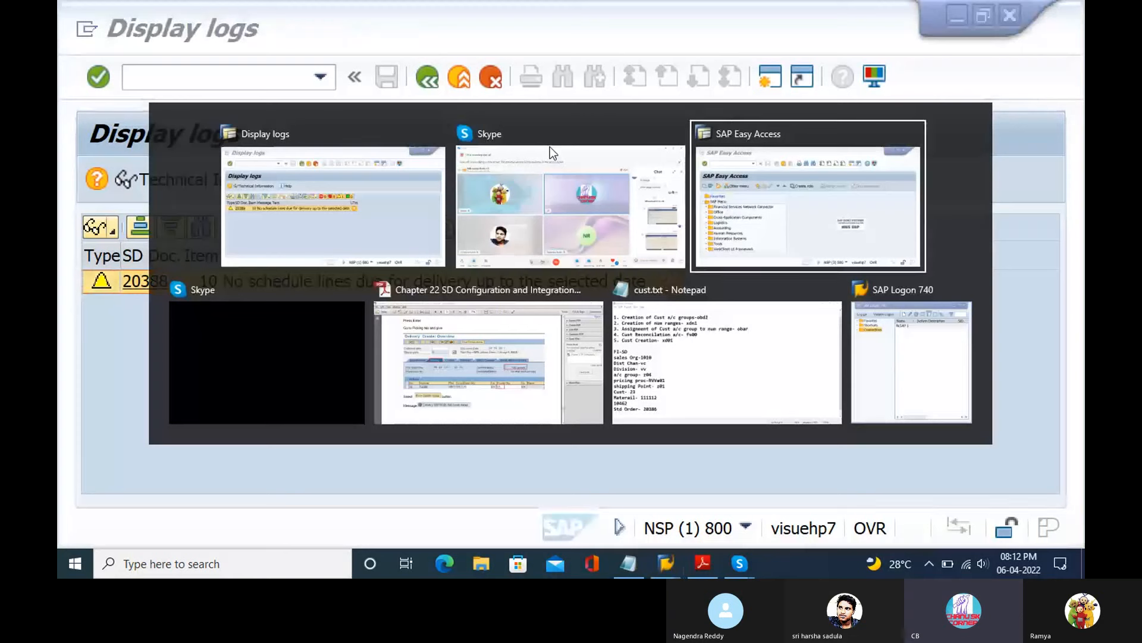
key(alt+Tab)
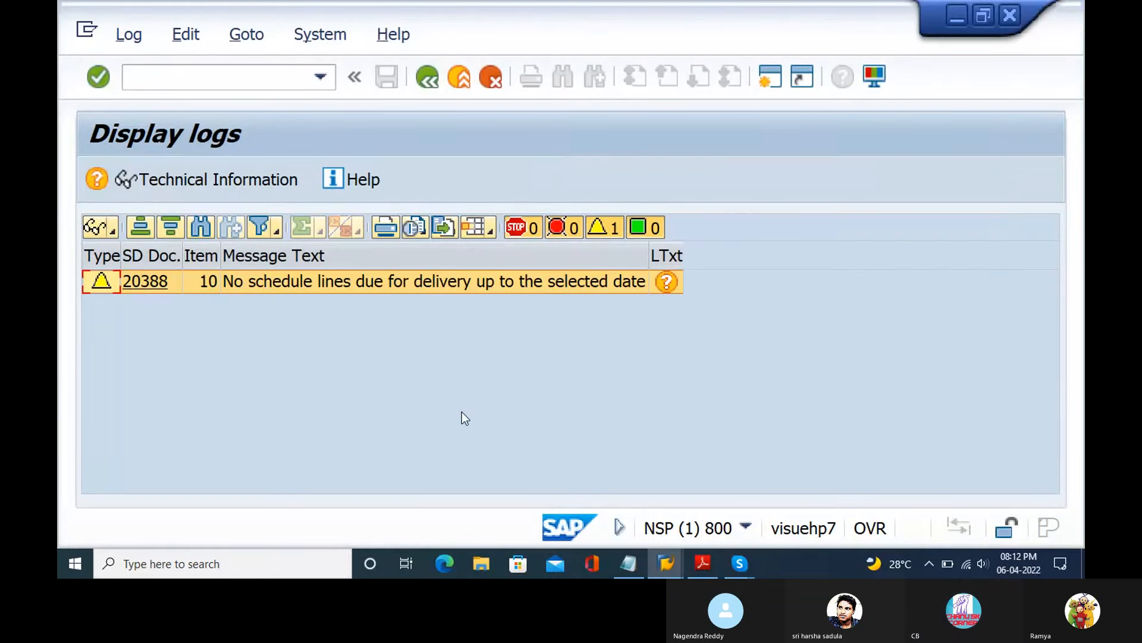
click(672, 283)
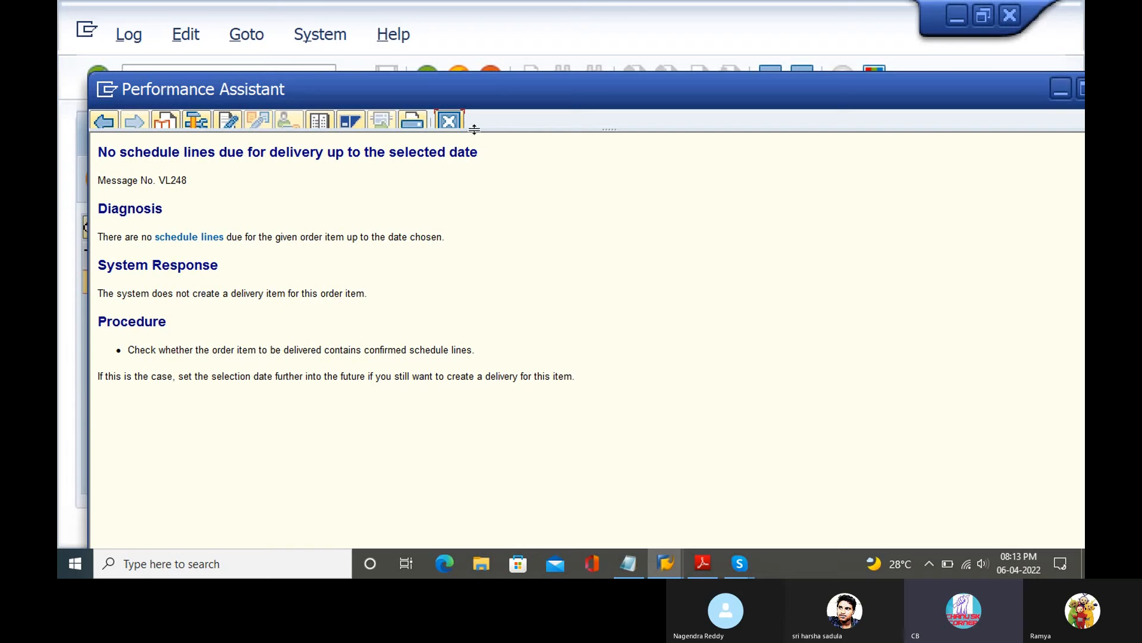
click(454, 123)
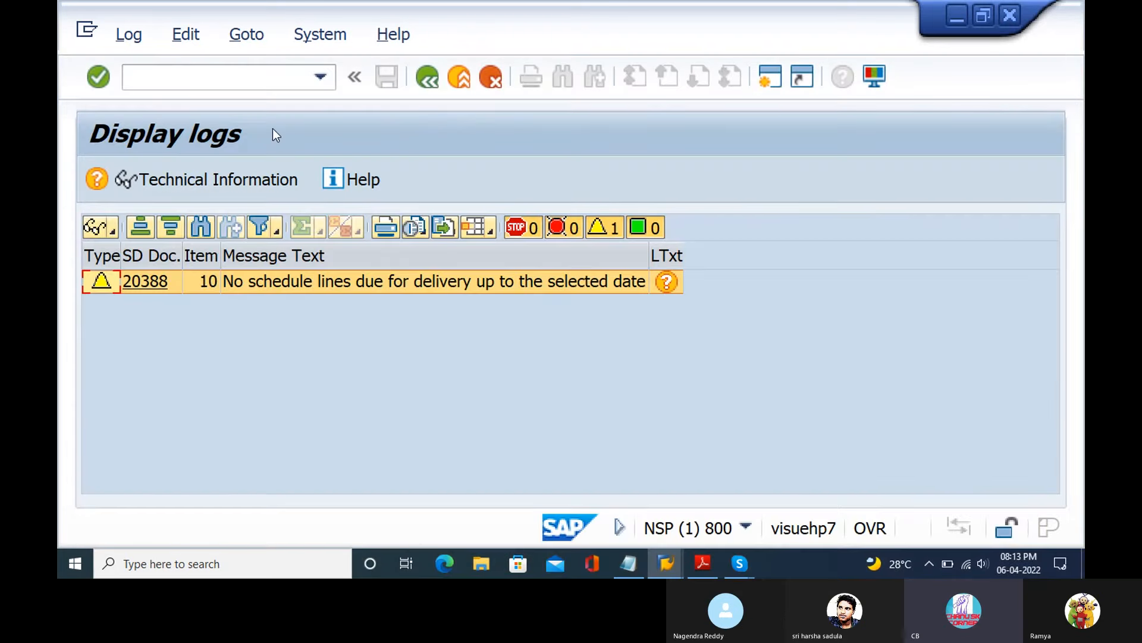
In the other SAP session, try transaction OB52, decline displaying the locked data, and open transaction MMPV.
key(alt+Tab)
key(alt+Tab)
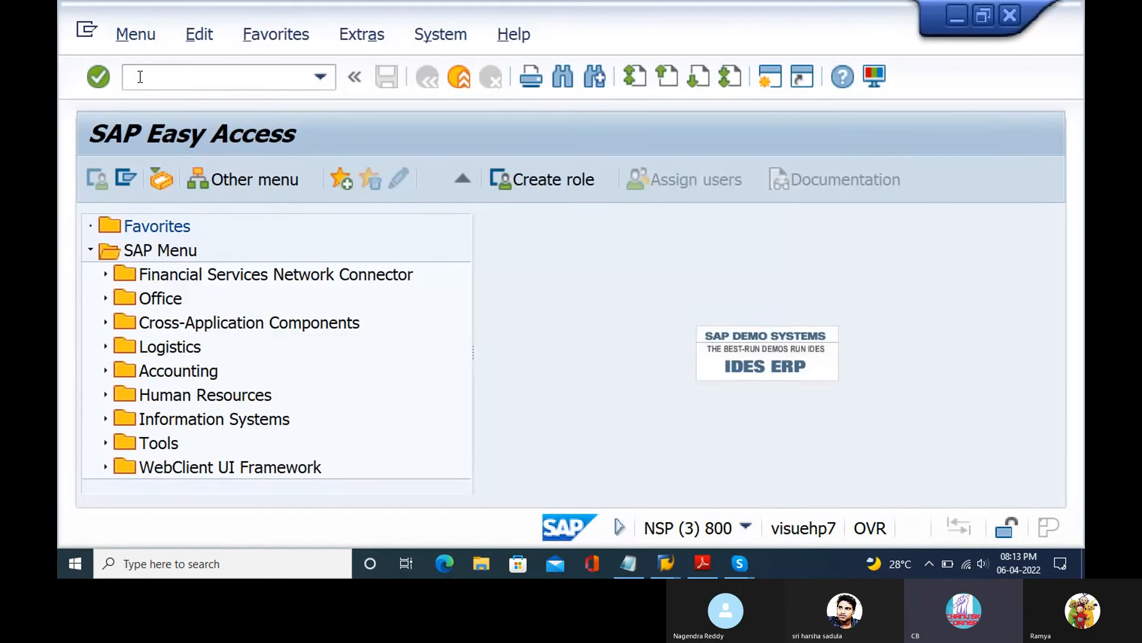
click(139, 77)
text(ob52)
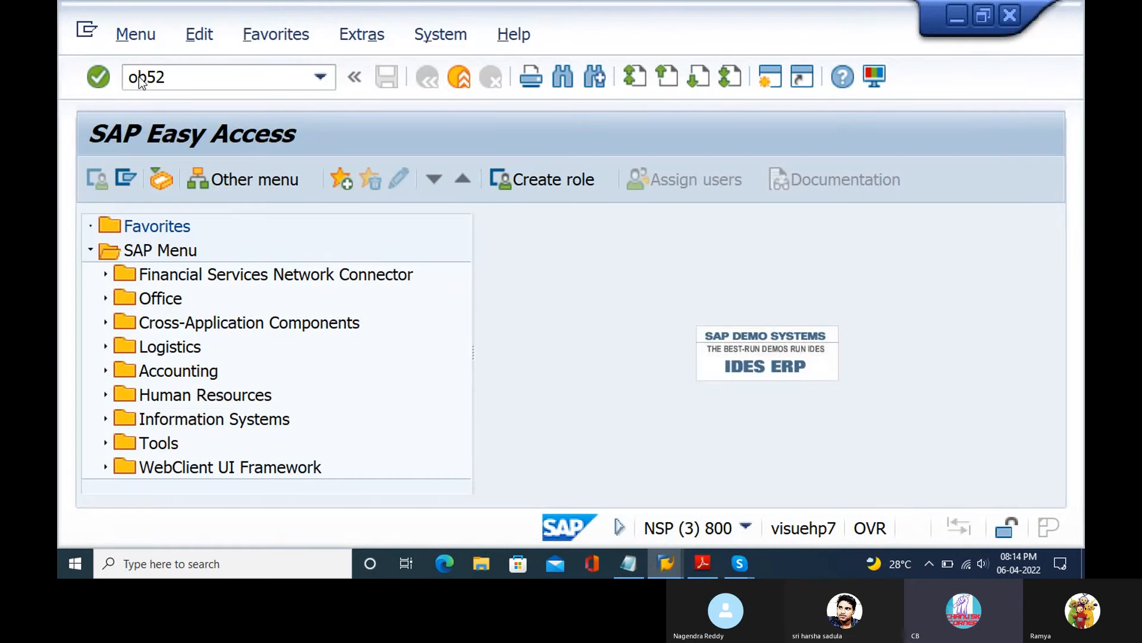
key(Return)
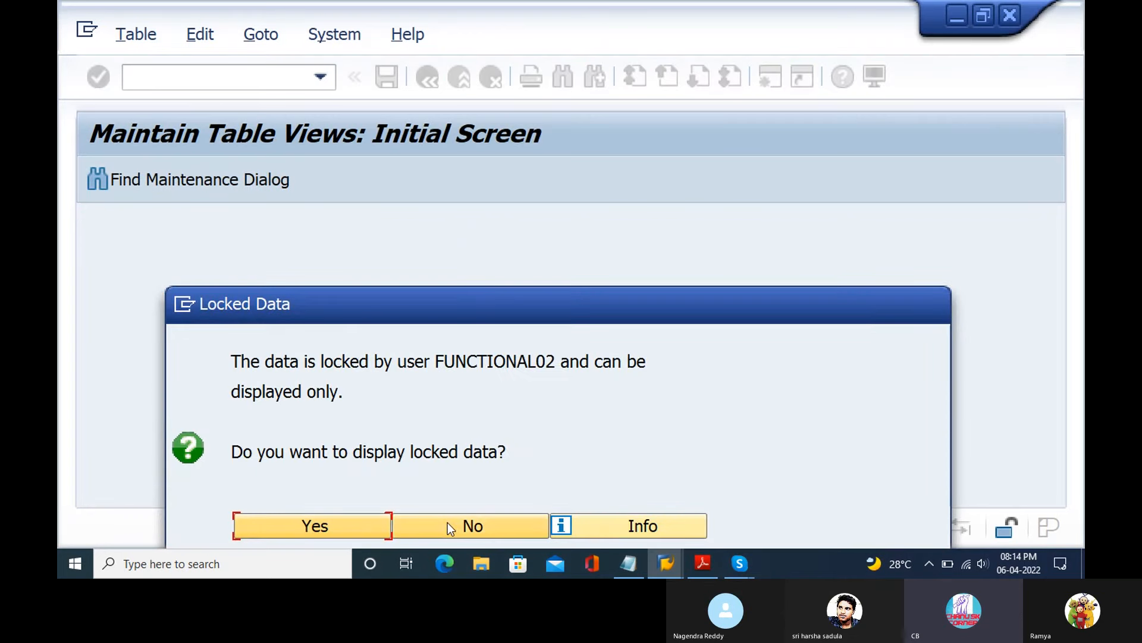
click(447, 523)
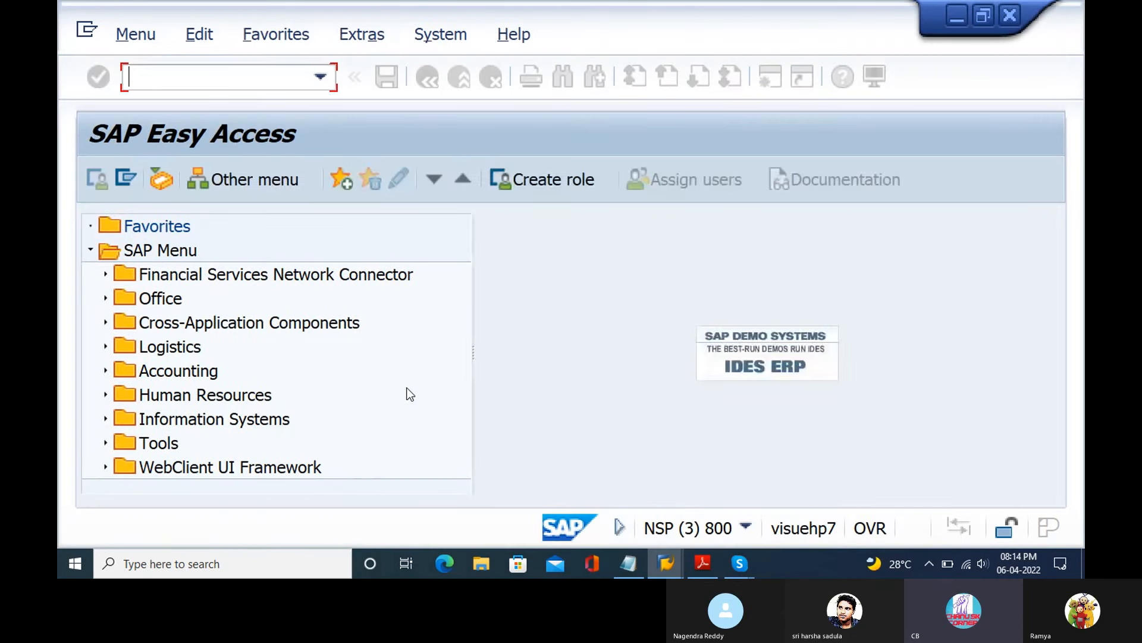
text(mmpv)
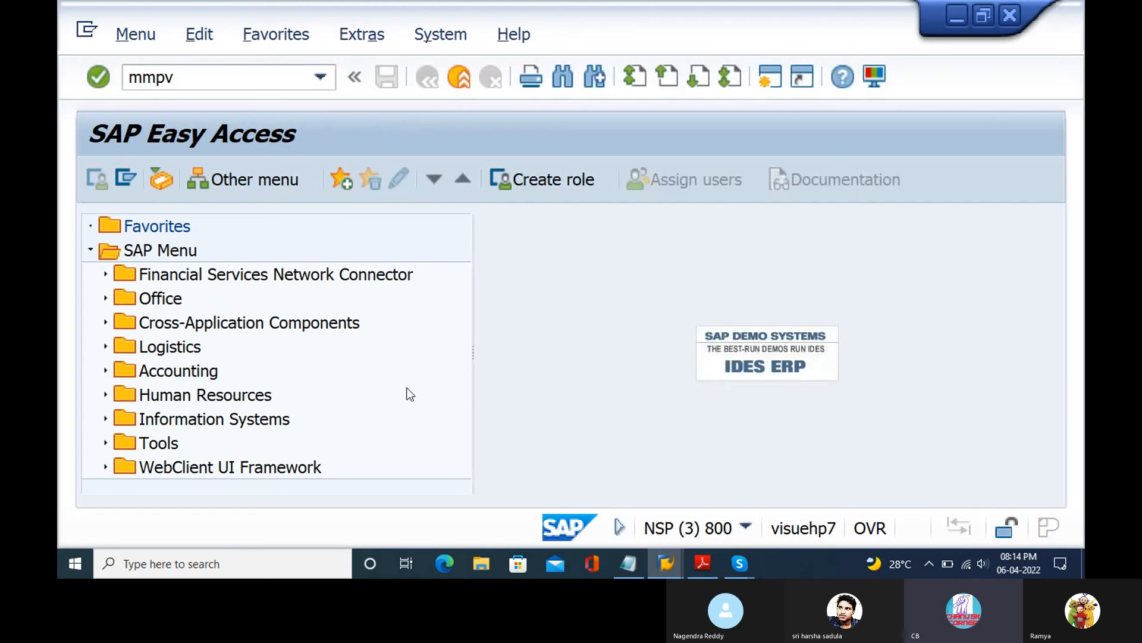
key(Return)
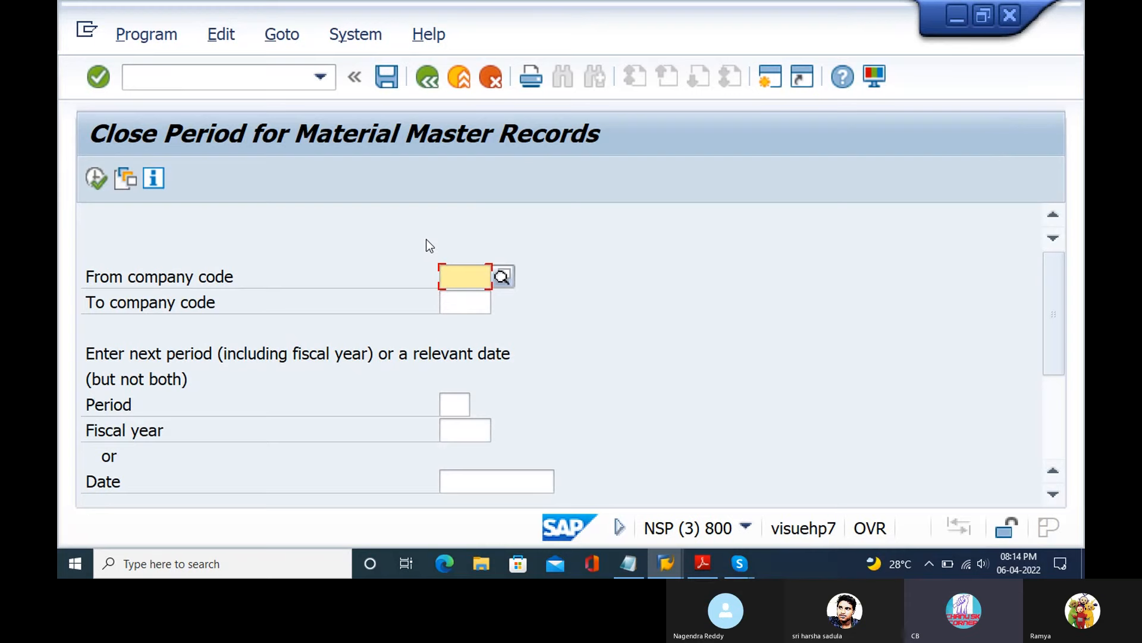
Return to the session with the delivery log and reopen outbound delivery creation with transaction VL01N.
key(alt+Tab)
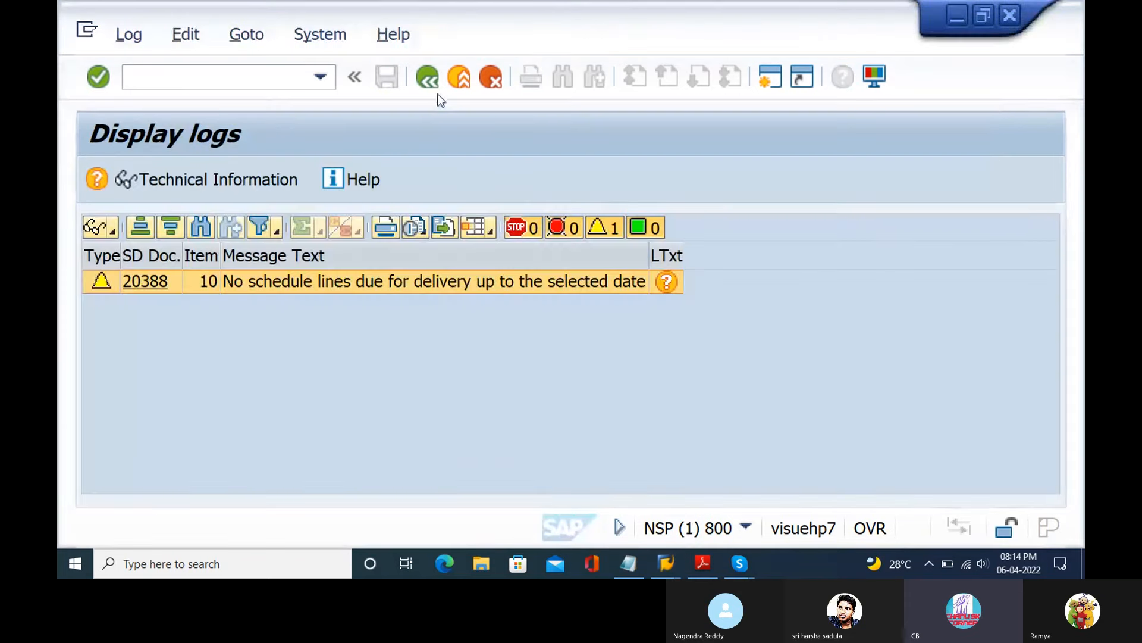
click(236, 70)
text(/nvl01n)
key(Return)
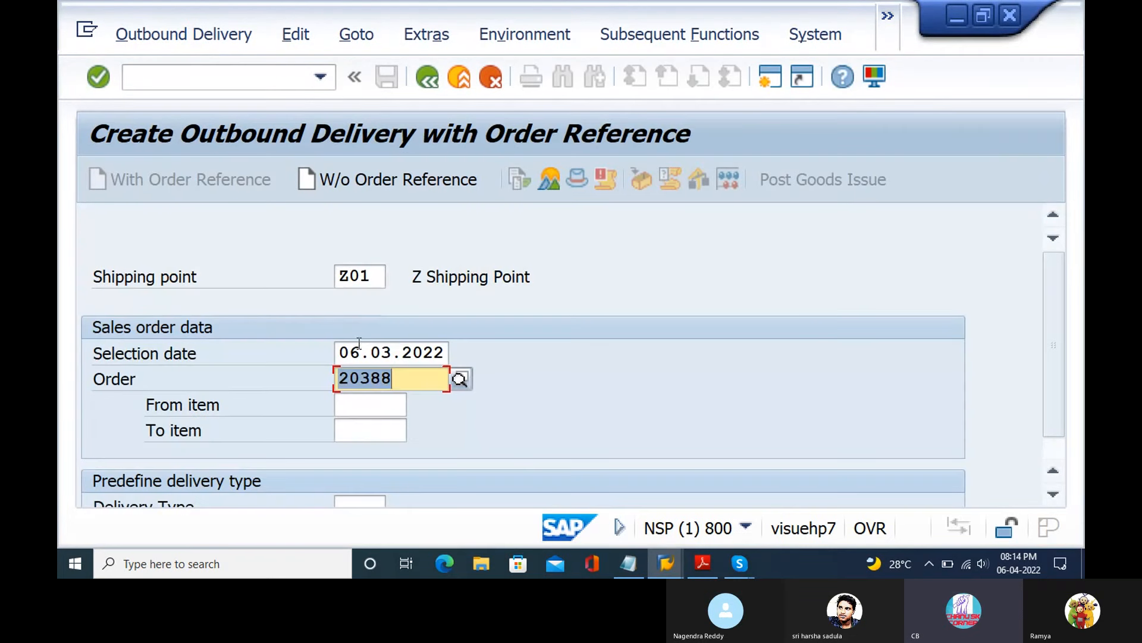
click(359, 352)
key(BackSpace)
key(BackSpace)
text(14)
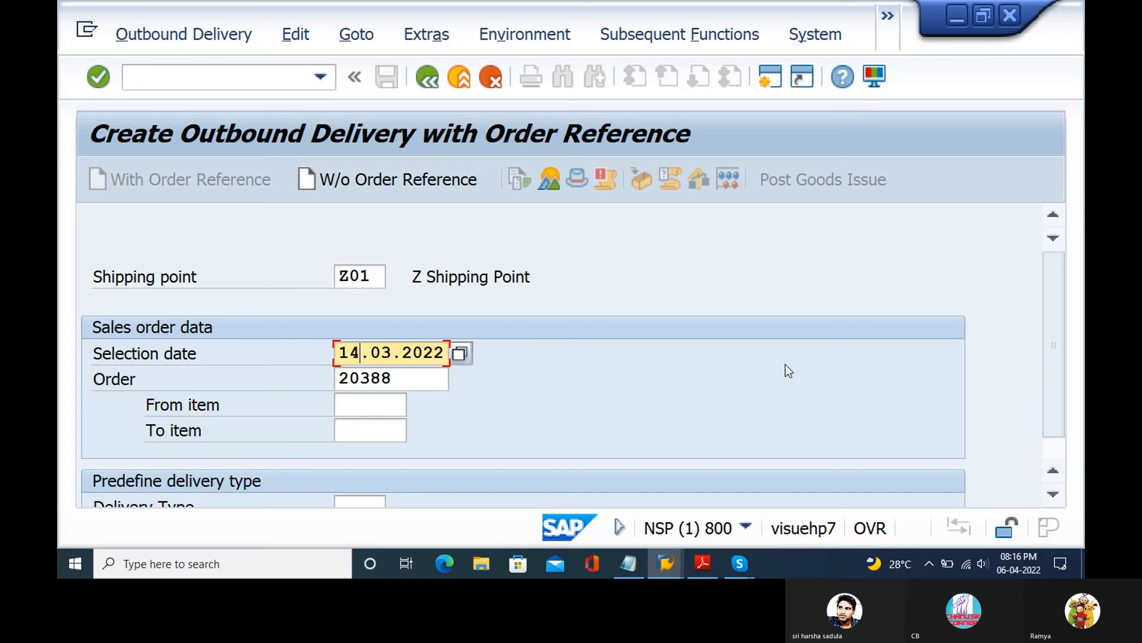
key(alt+Tab)
key(alt+Tab)
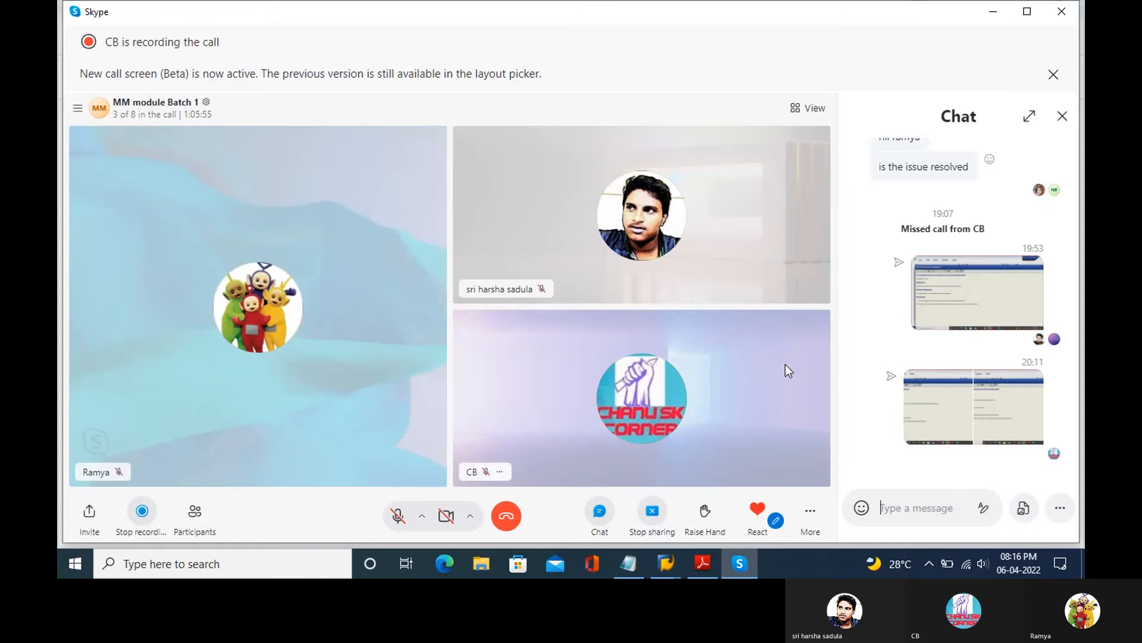
key(alt+Tab)
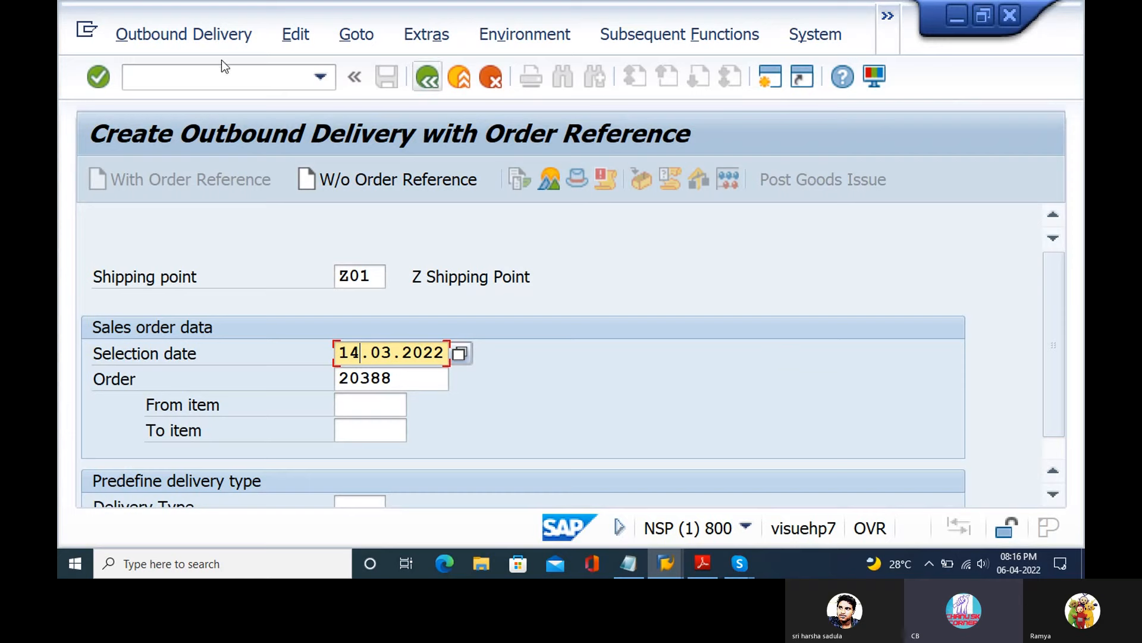
Display the standard sales order with transaction VA03 and check the shipping dates of item 10.
click(206, 84)
text(/nva03)
key(Return)
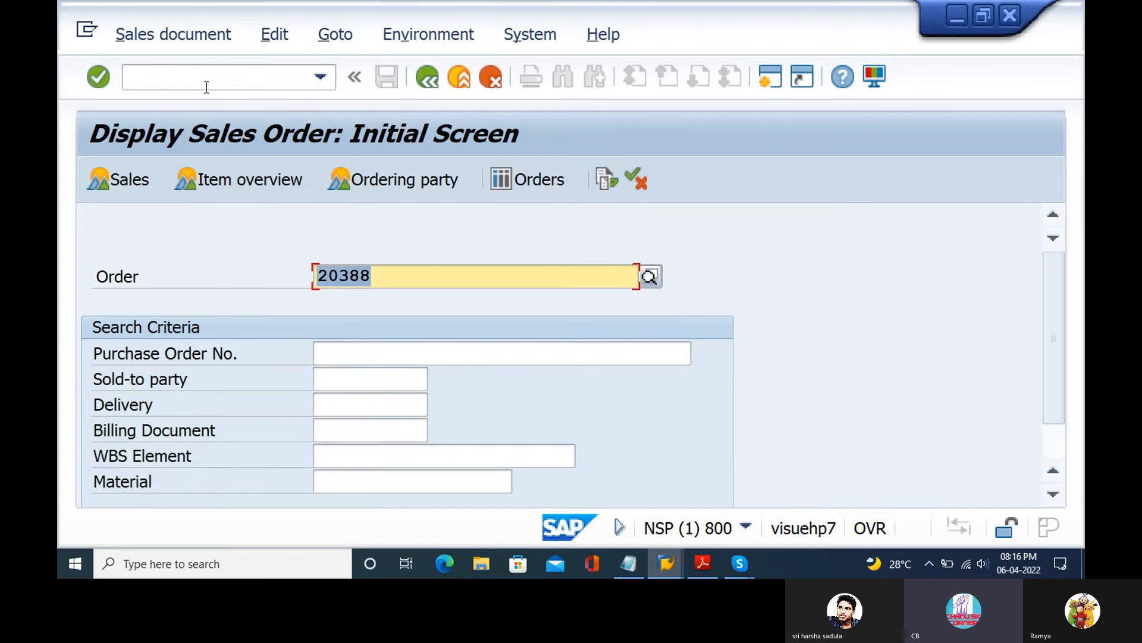
key(Return)
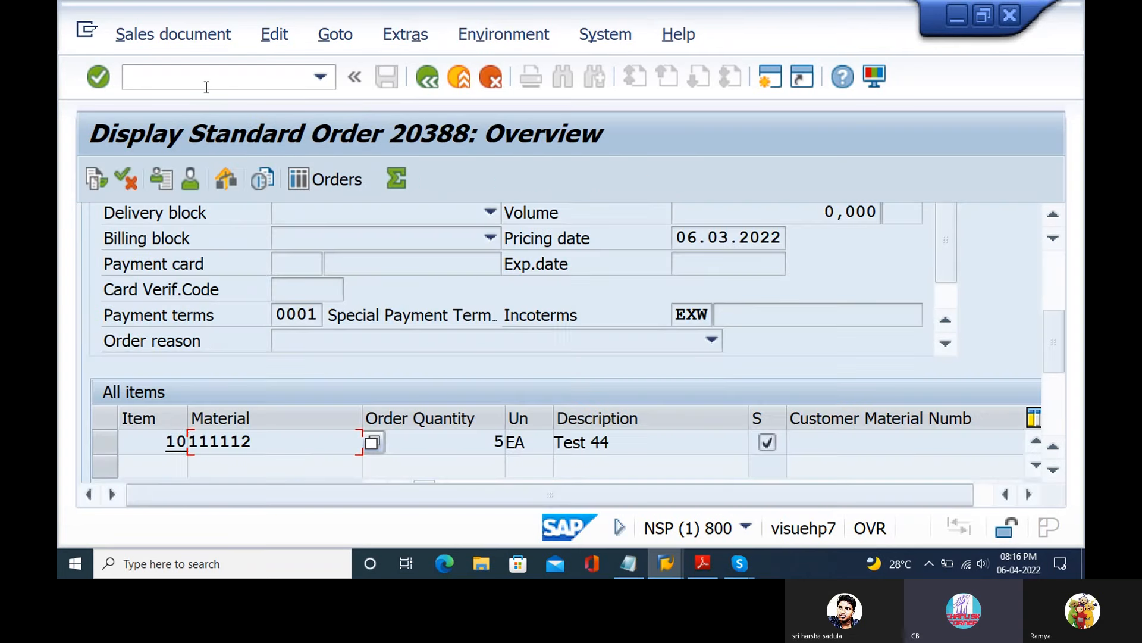
click(1055, 290)
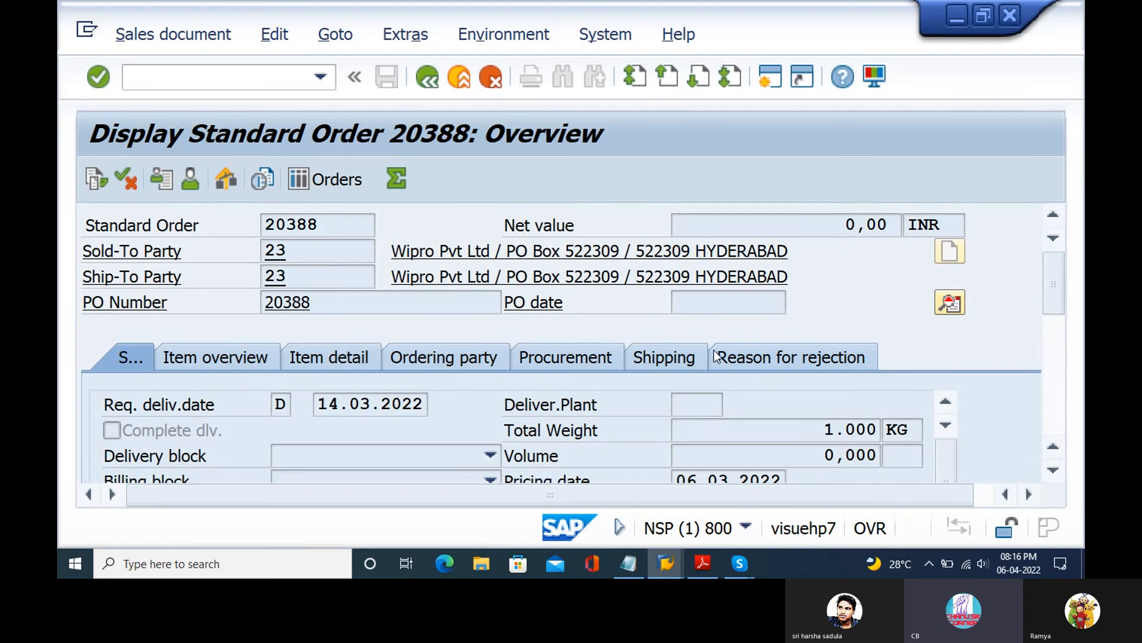
click(689, 359)
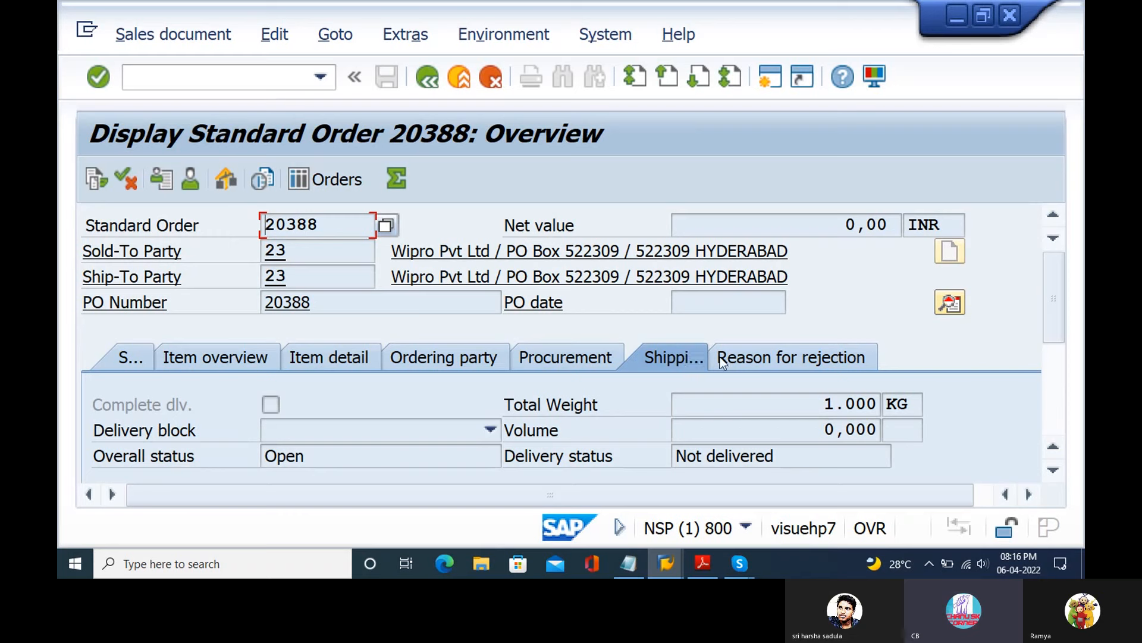
drag(1055, 326, 1050, 386)
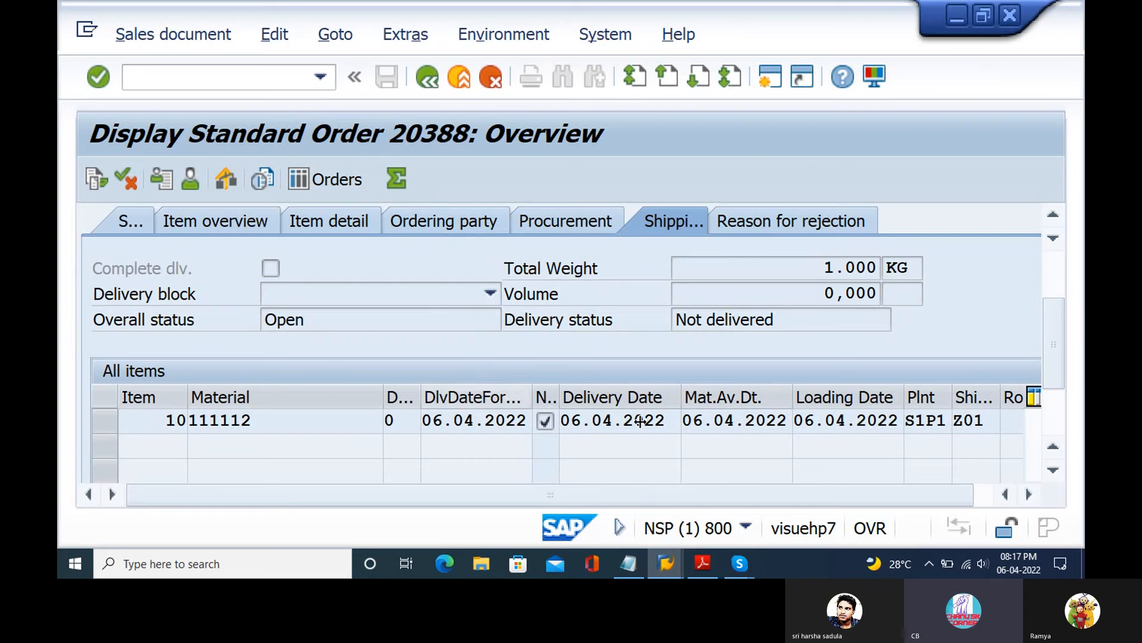
click(93, 419)
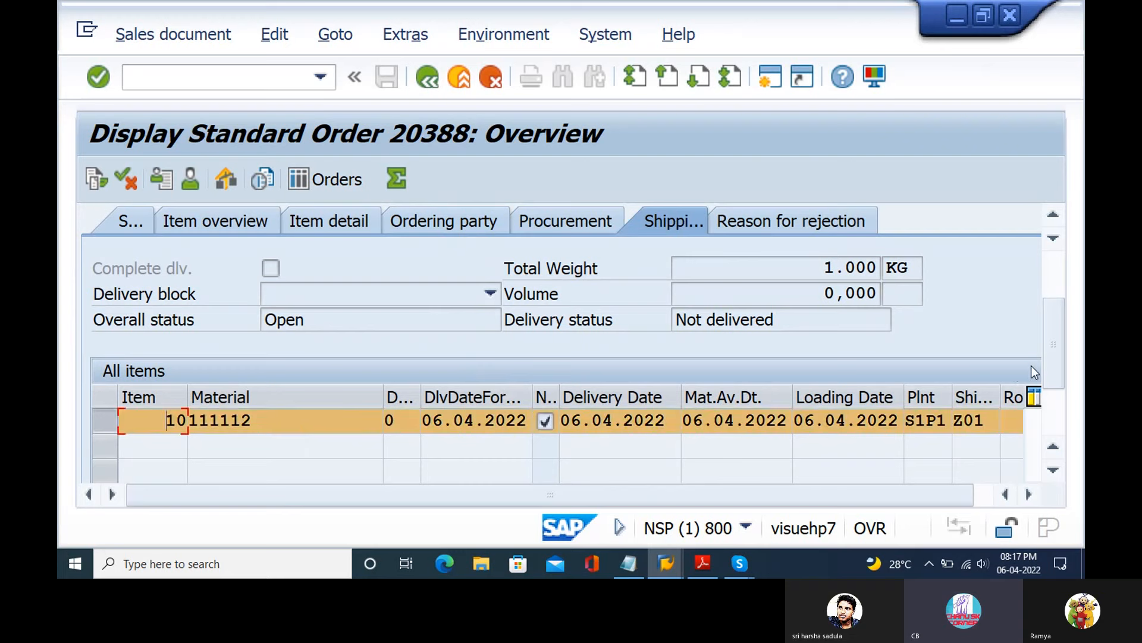
Reopen transaction VL01N and create the delivery for the order with selection date 06.04.2022.
click(249, 71)
text(/n)
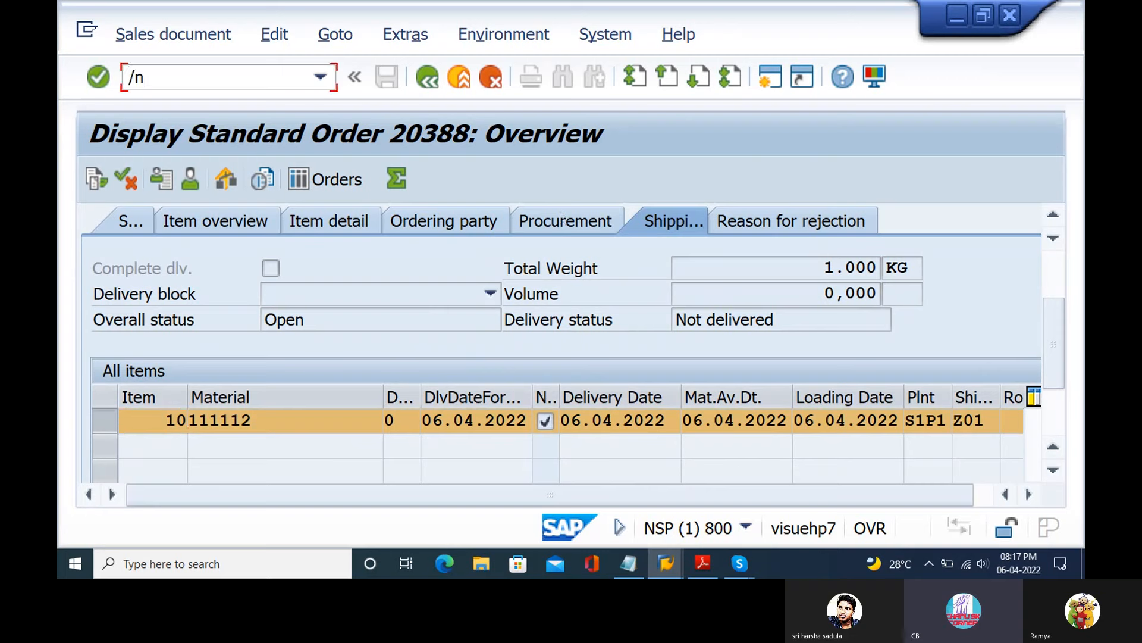
text(vl01n)
key(Return)
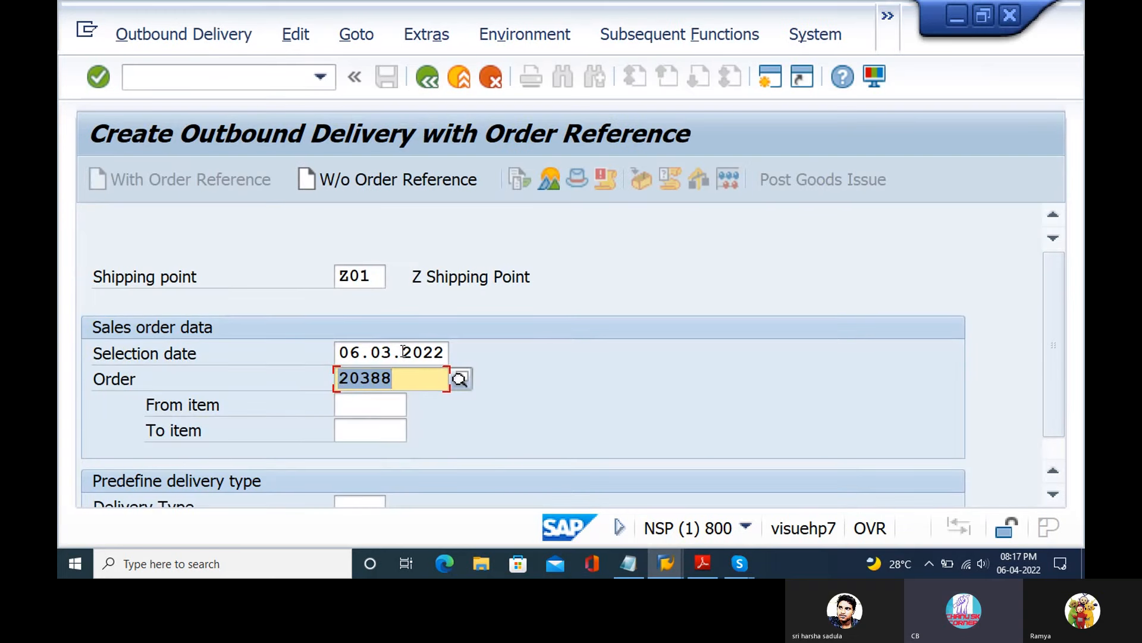
click(392, 352)
key(BackSpace)
text(4)
key(Return)
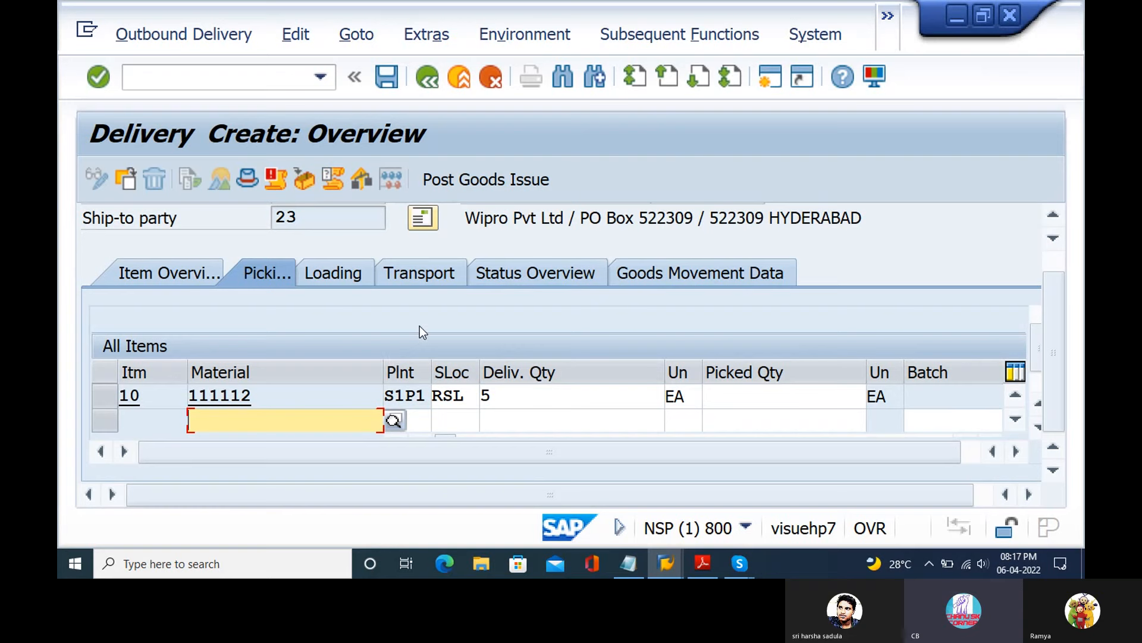
Set the picked quantity of item 10 to 5 and save the outbound delivery.
click(276, 272)
click(194, 269)
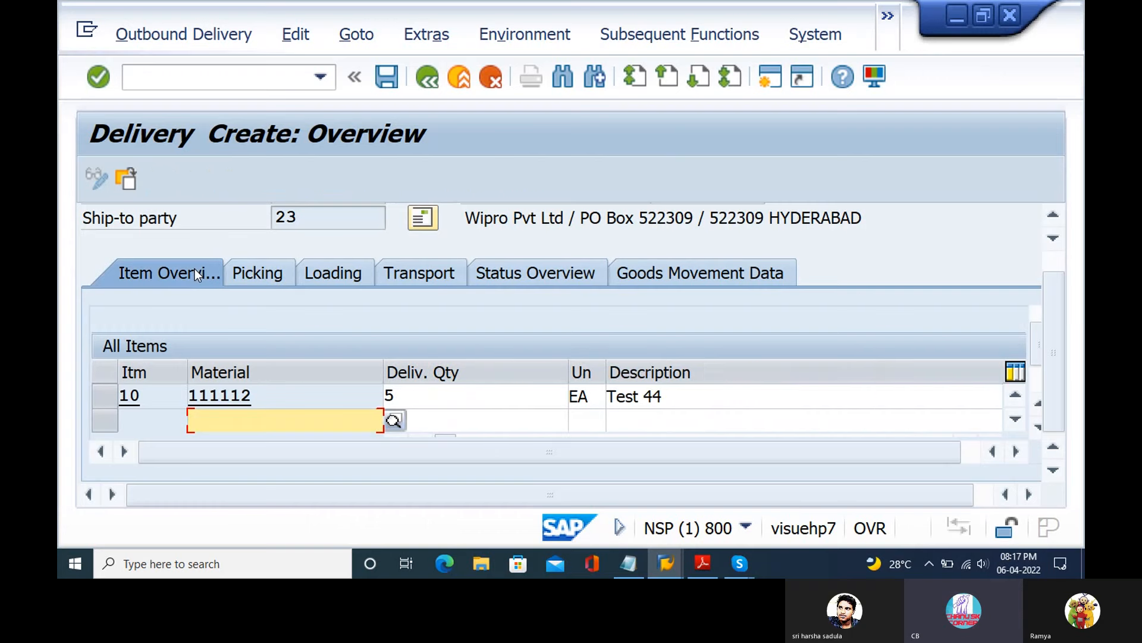
click(258, 273)
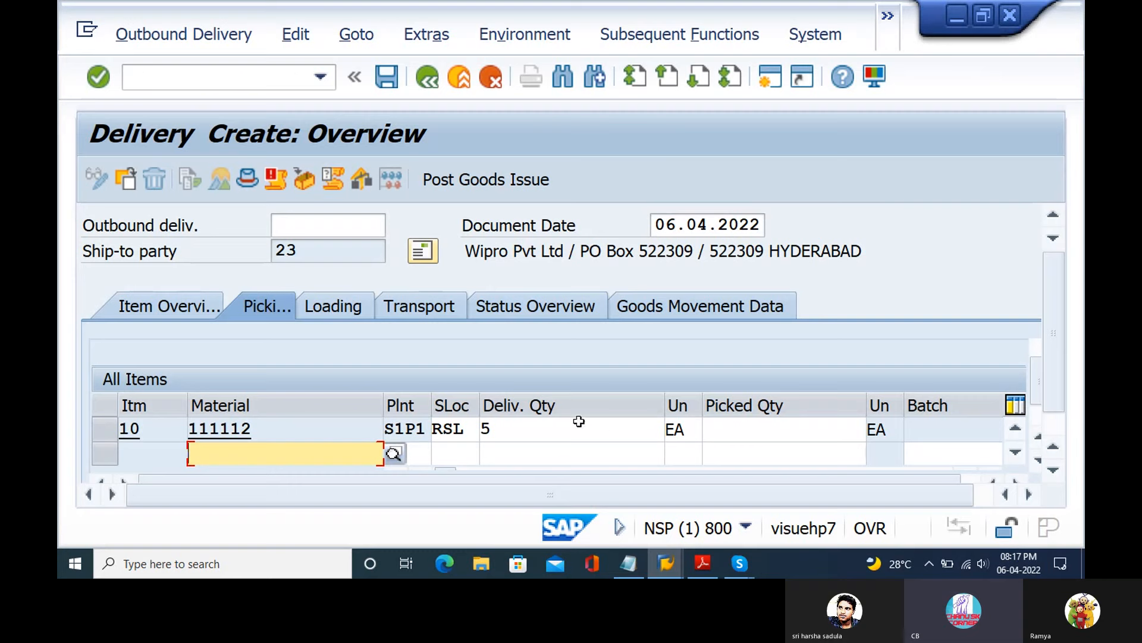
click(734, 437)
text(5)
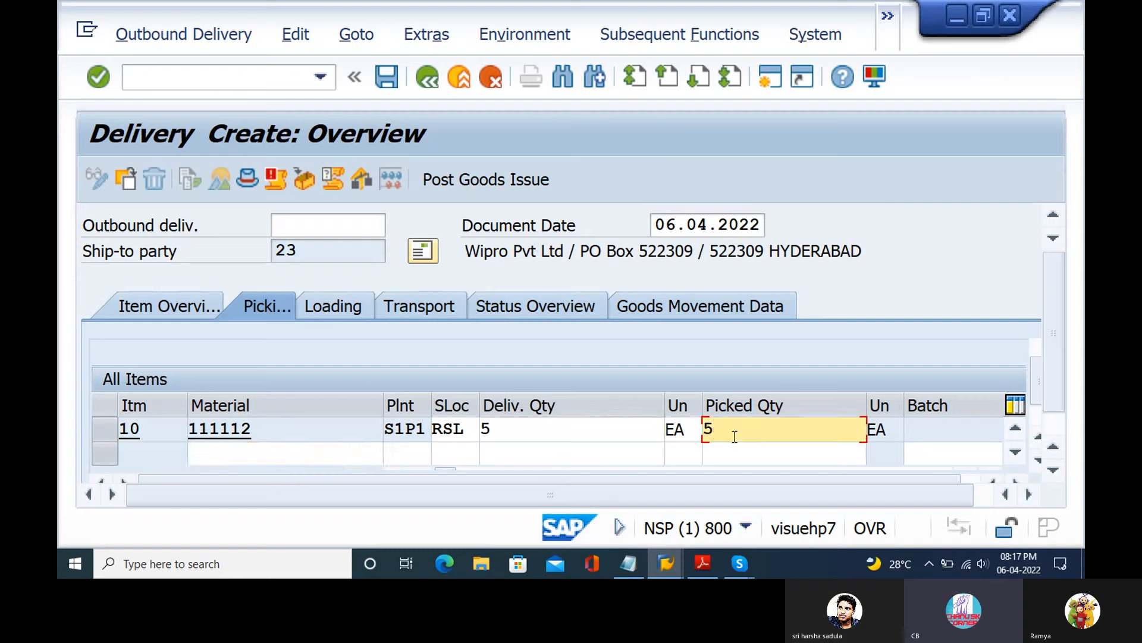
click(397, 80)
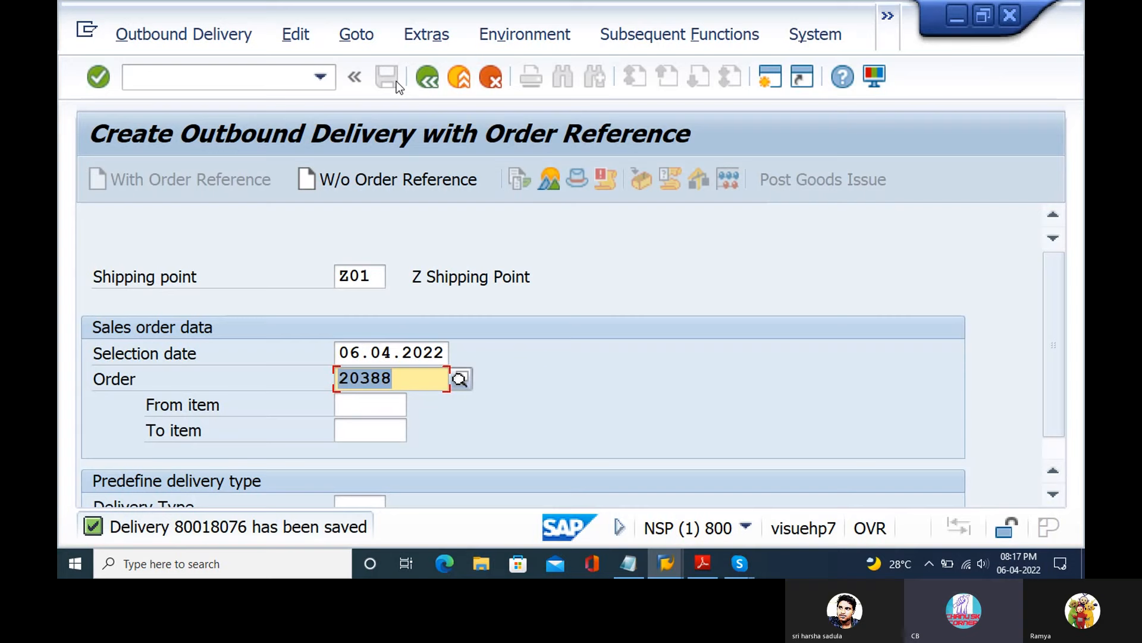
Open transaction VF01 and try to save a billing document for the new delivery.
click(231, 84)
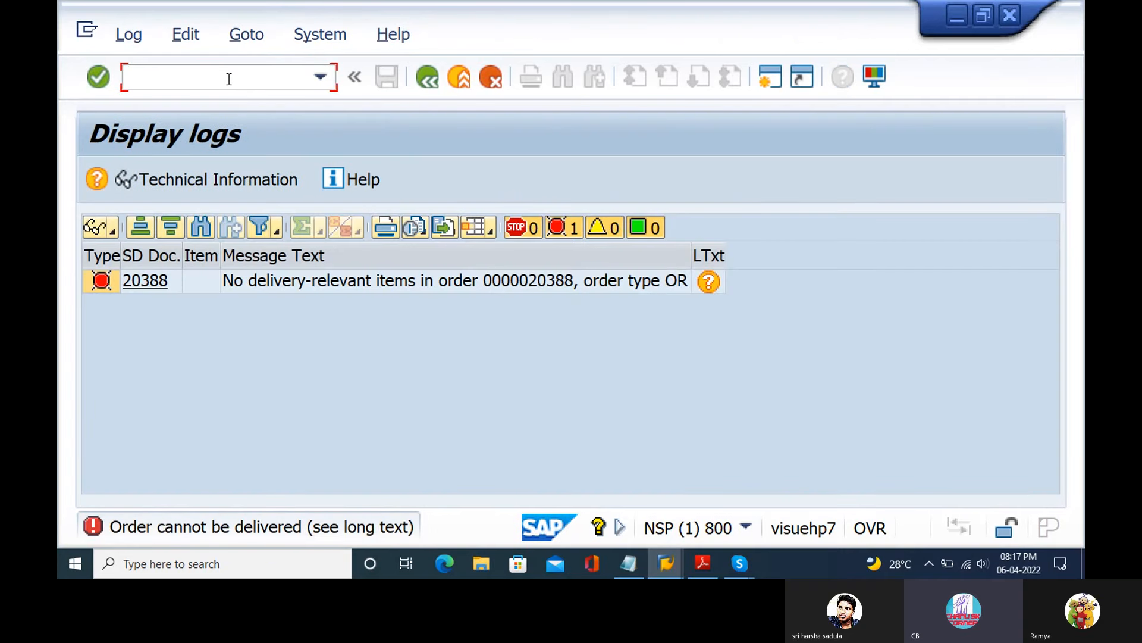
text(/)
key(BackSpace)
text(/nvf01)
key(Return)
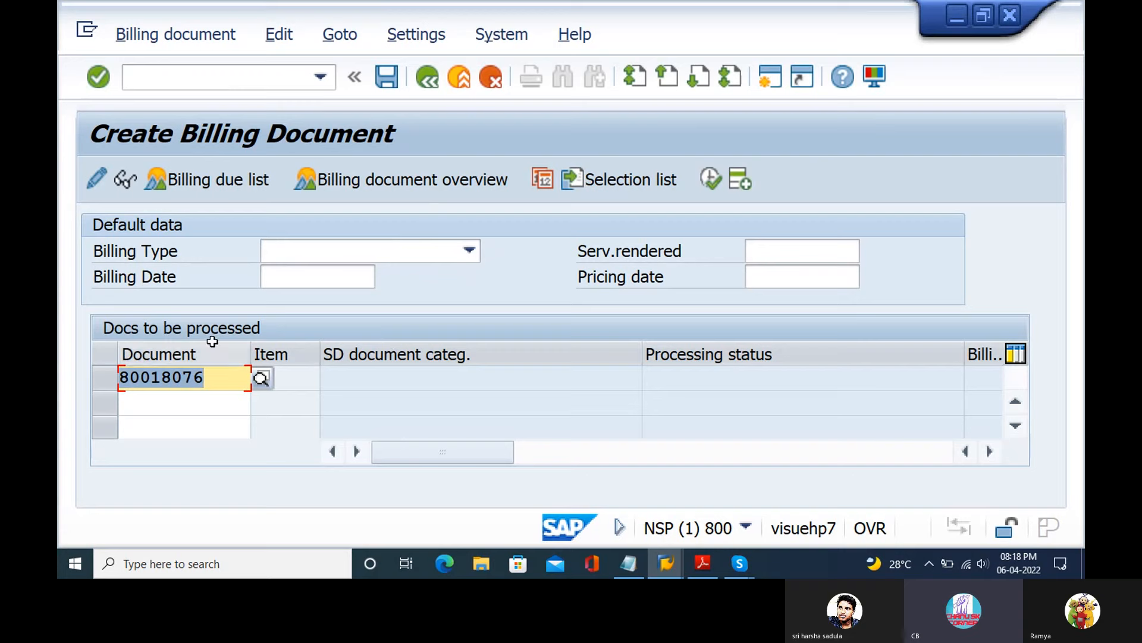
click(390, 77)
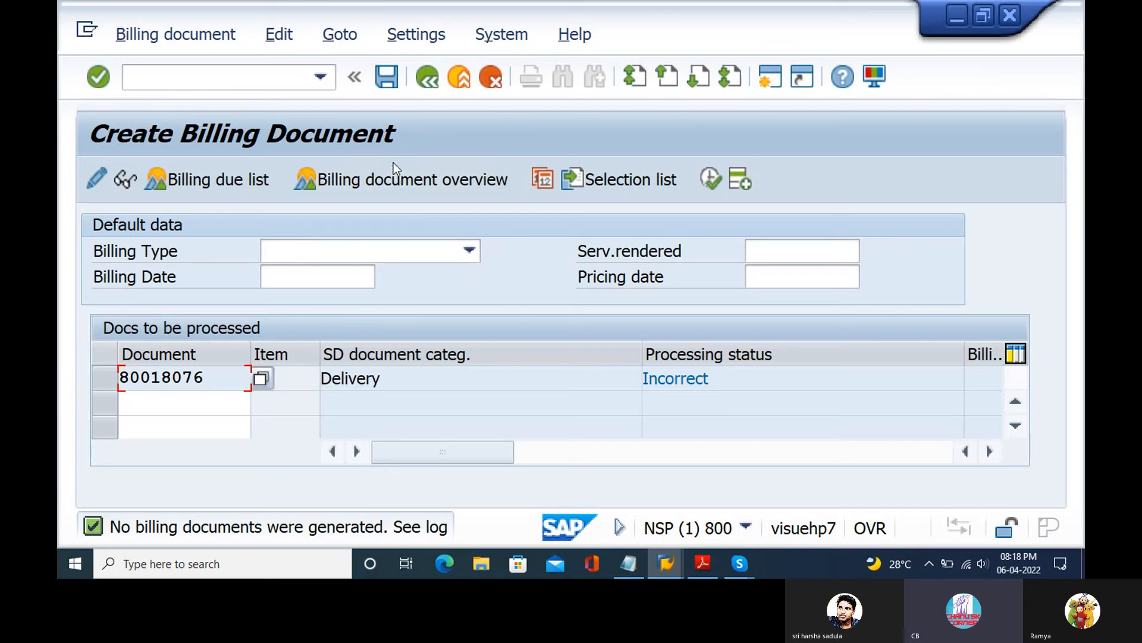
click(395, 187)
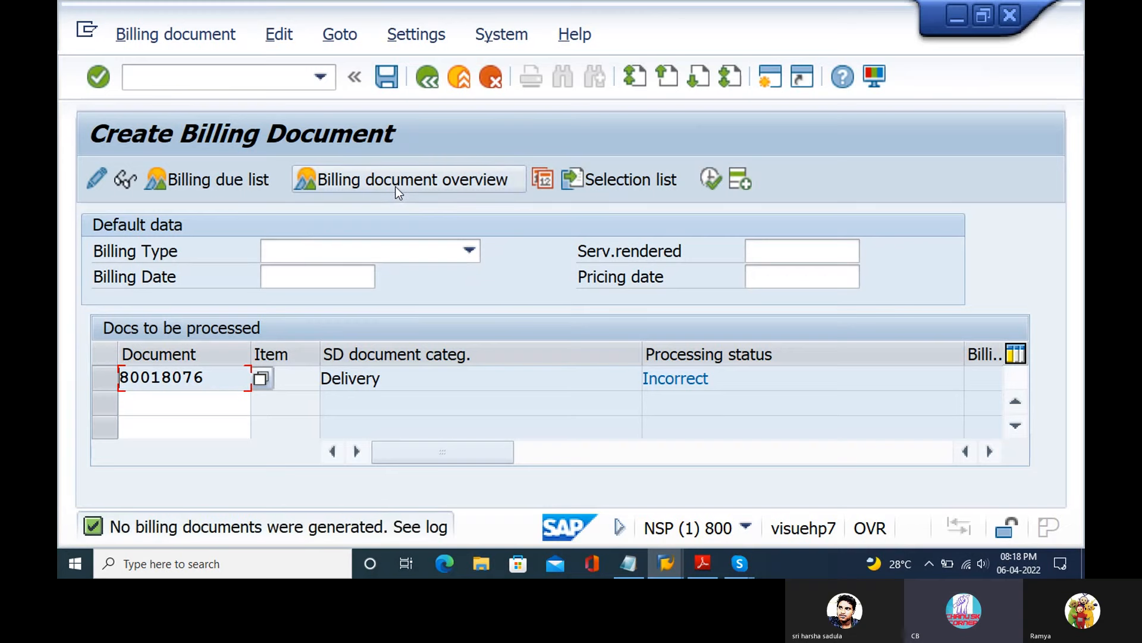
Switch to Adobe Reader, look through the delivery pages of the Chapter 22 SD configuration PDF, and return to SAP.
key(alt+Tab)
key(alt+Tab)
key(alt+Tab)
key(alt+Tab)
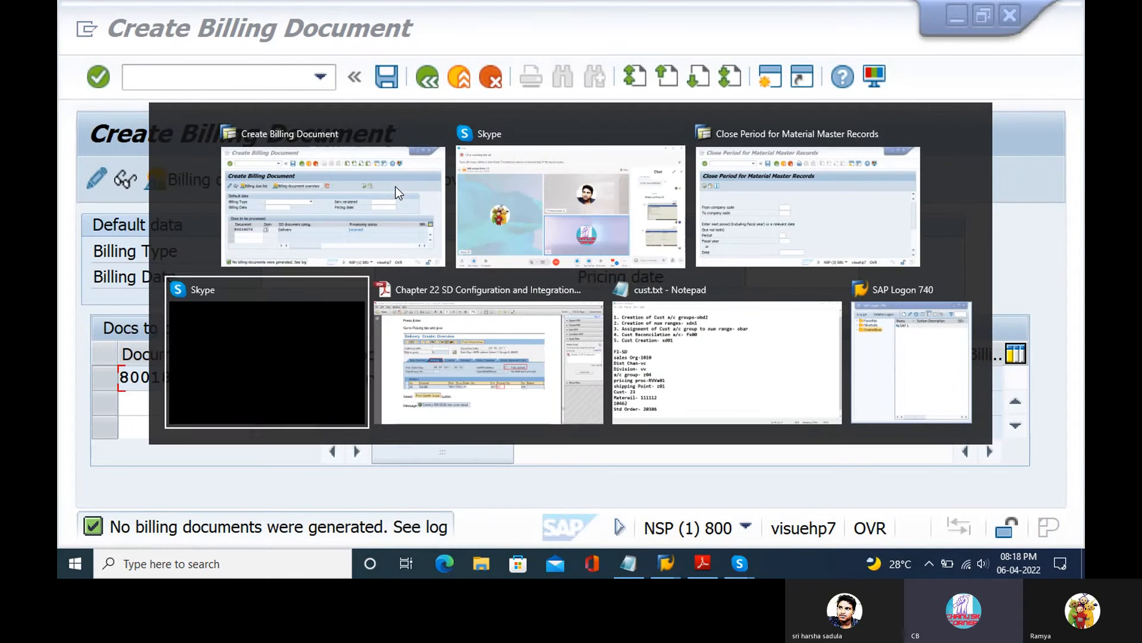
scroll(395, 186, down, 10)
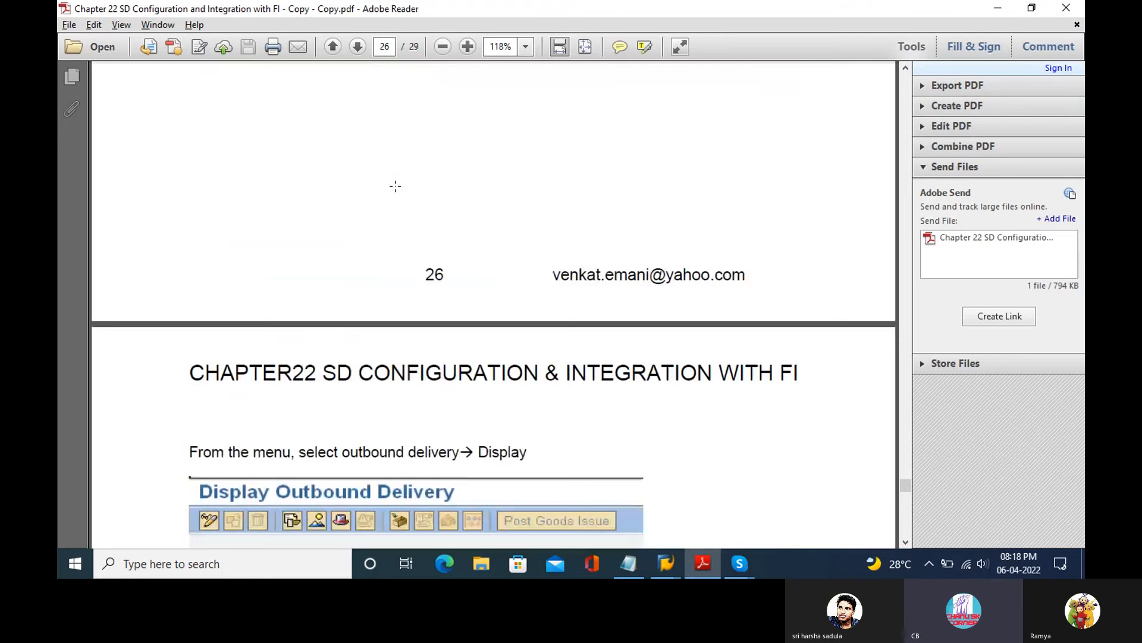
key(alt+Tab)
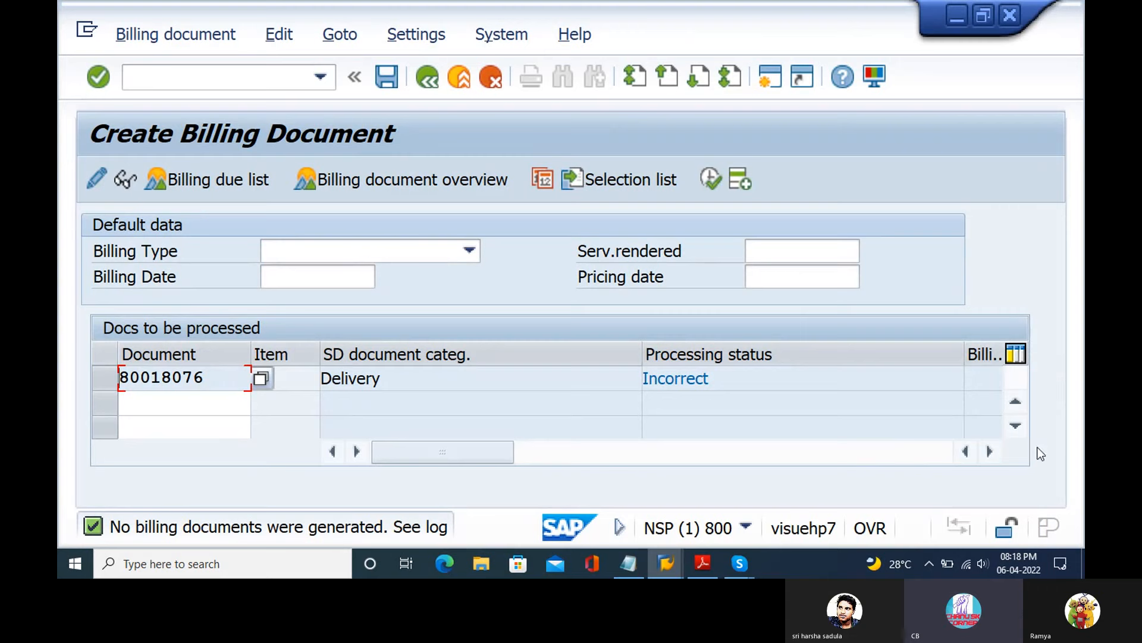
key(Down)
key(Down)
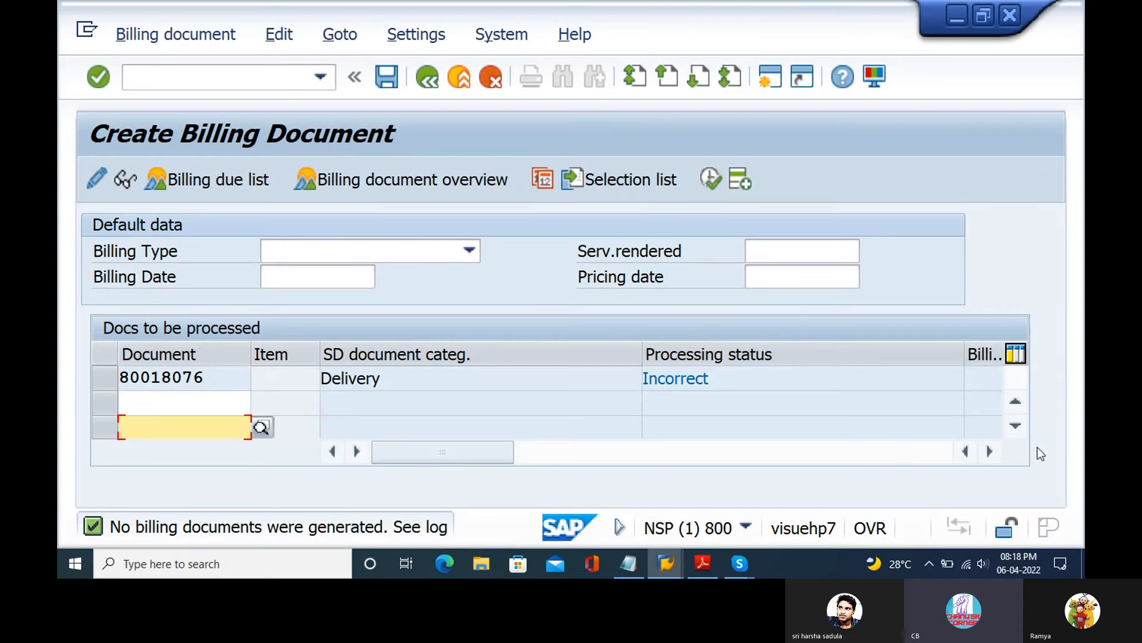
key(Up)
key(Up)
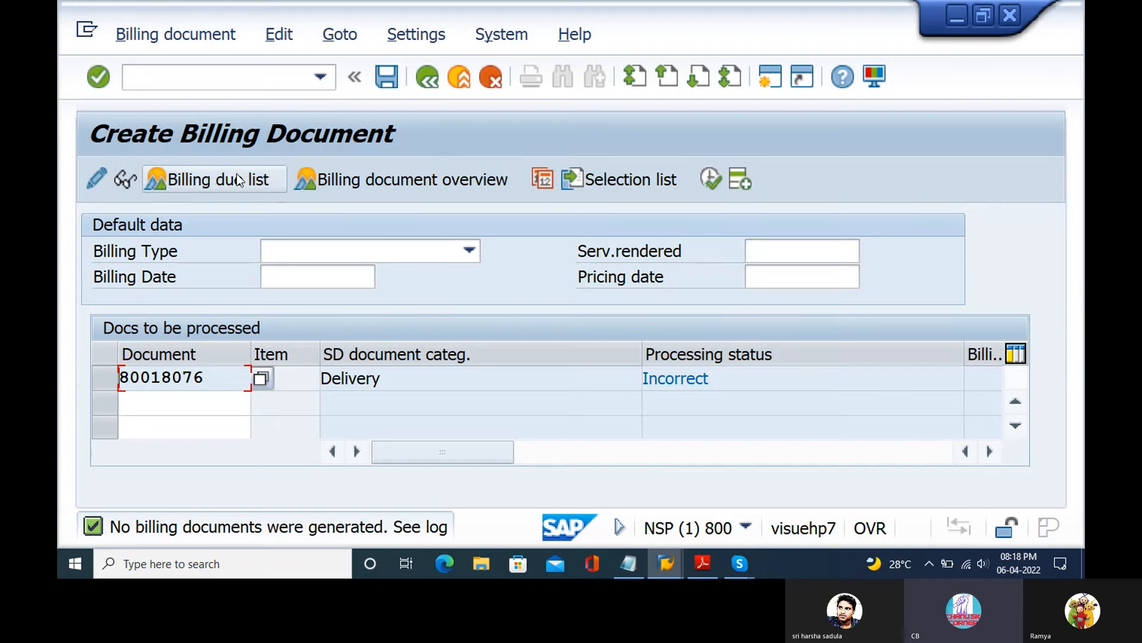
key(F10)
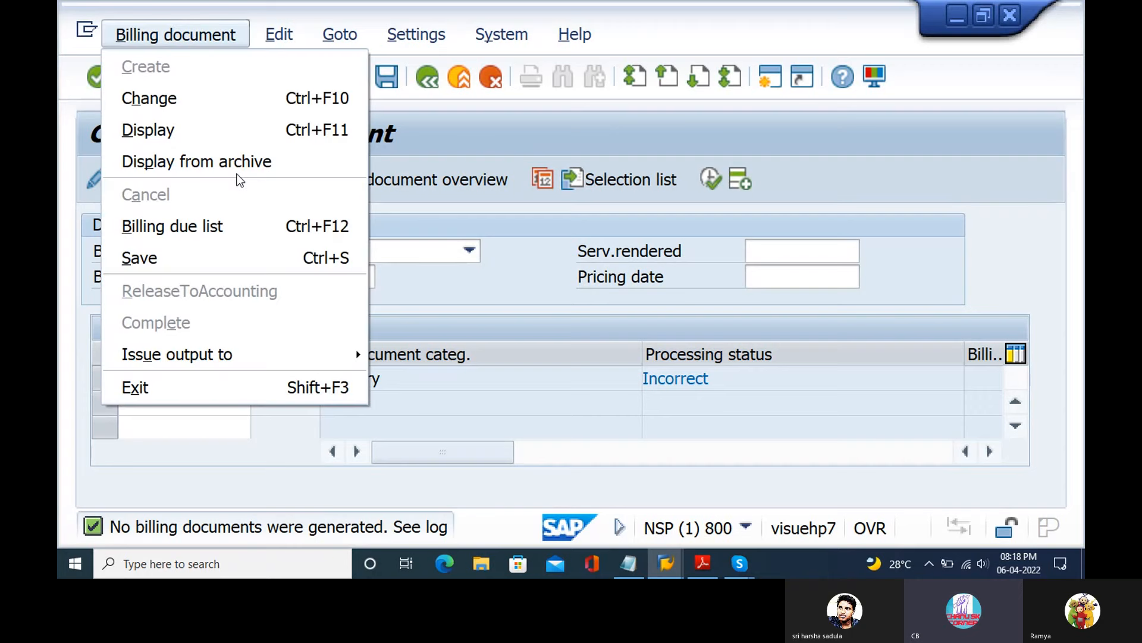
key(Escape)
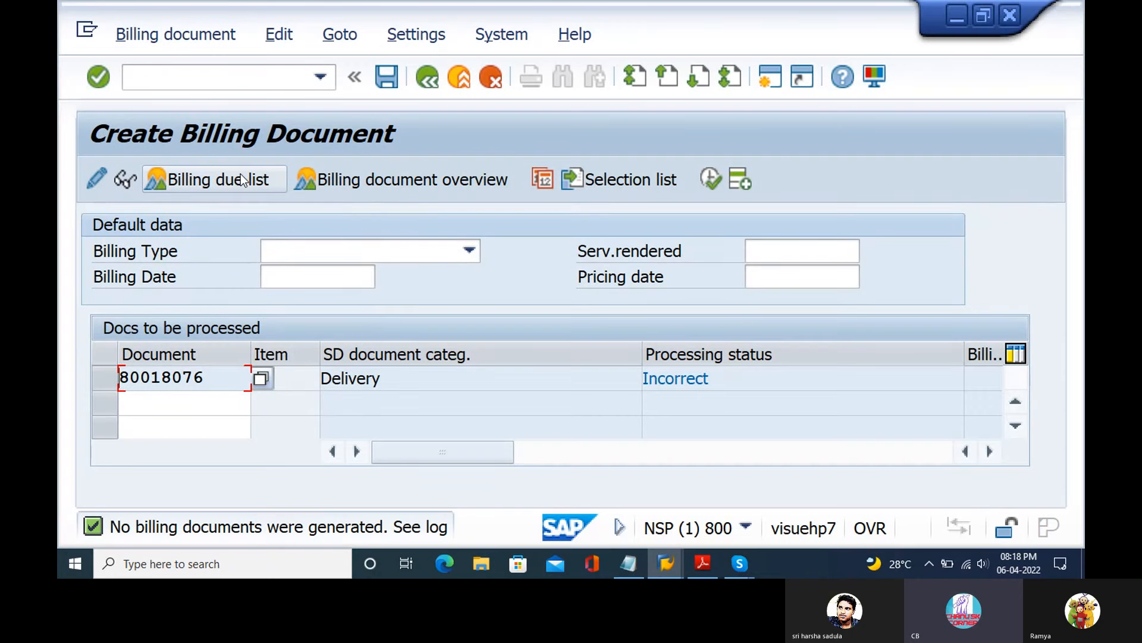
click(242, 180)
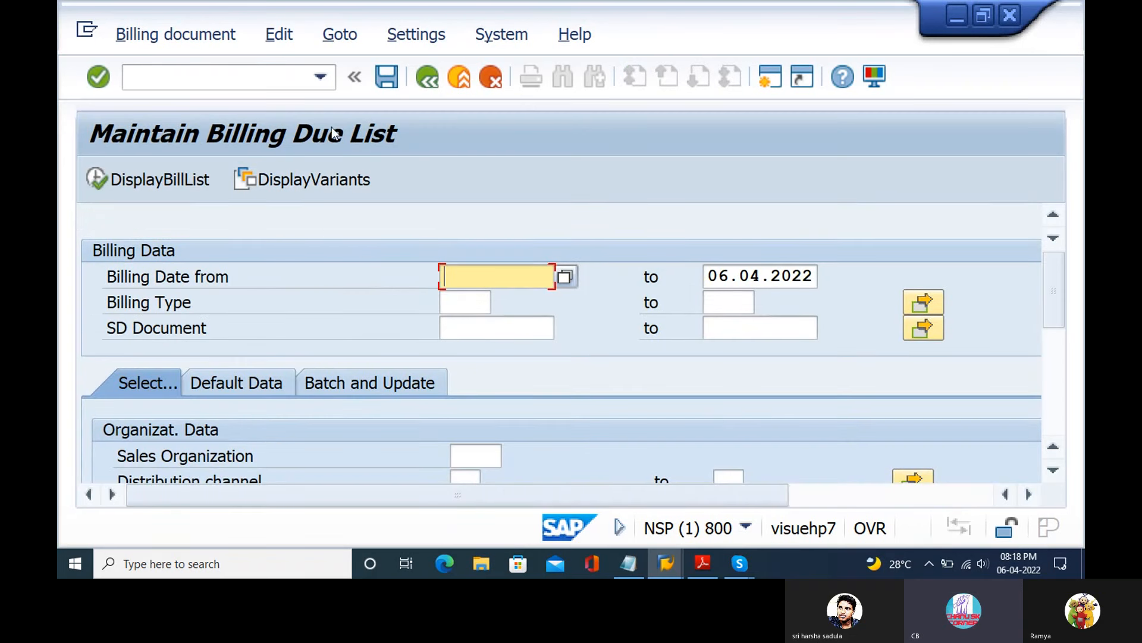
click(427, 77)
Restart billing document creation with transaction VF01.
click(179, 77)
text(vf01)
key(Return)
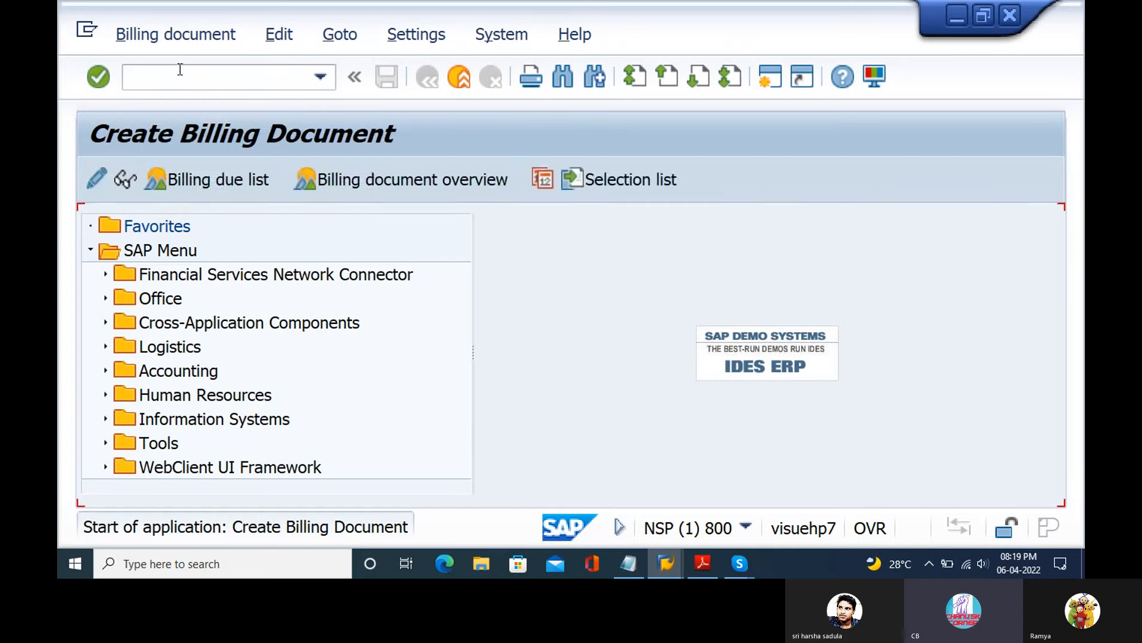
Switch to the Chapter 22 PDF in Adobe Reader, review the VF01 billing document instructions, and return to SAP.
key(alt+Tab)
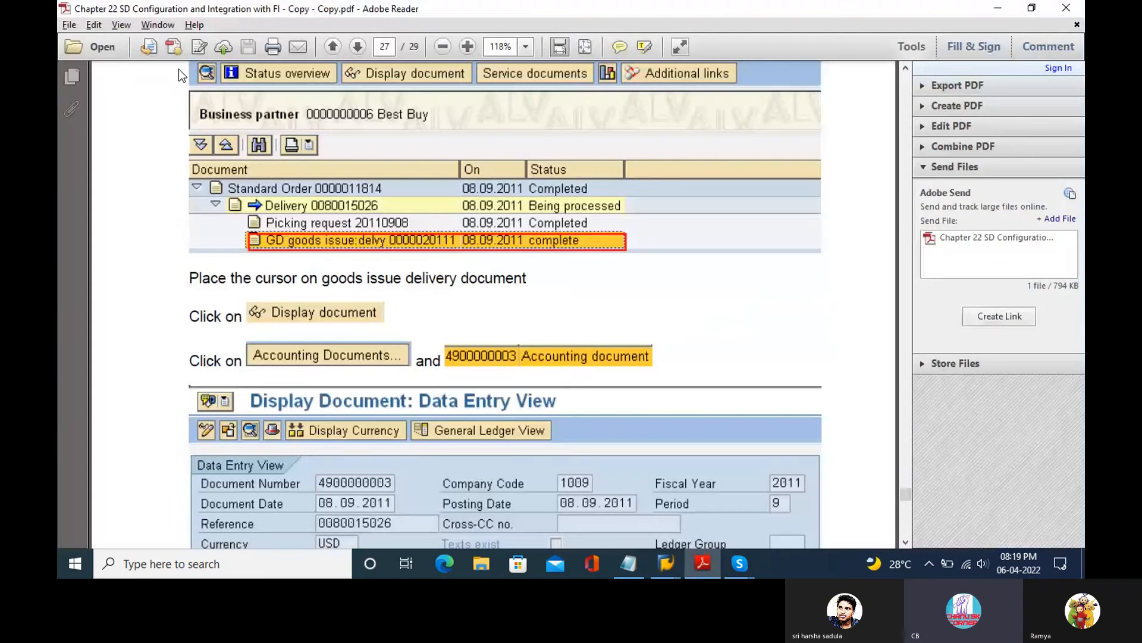
scroll(179, 69, down, 15)
scroll(178, 69, down, 4)
scroll(178, 69, down, 3)
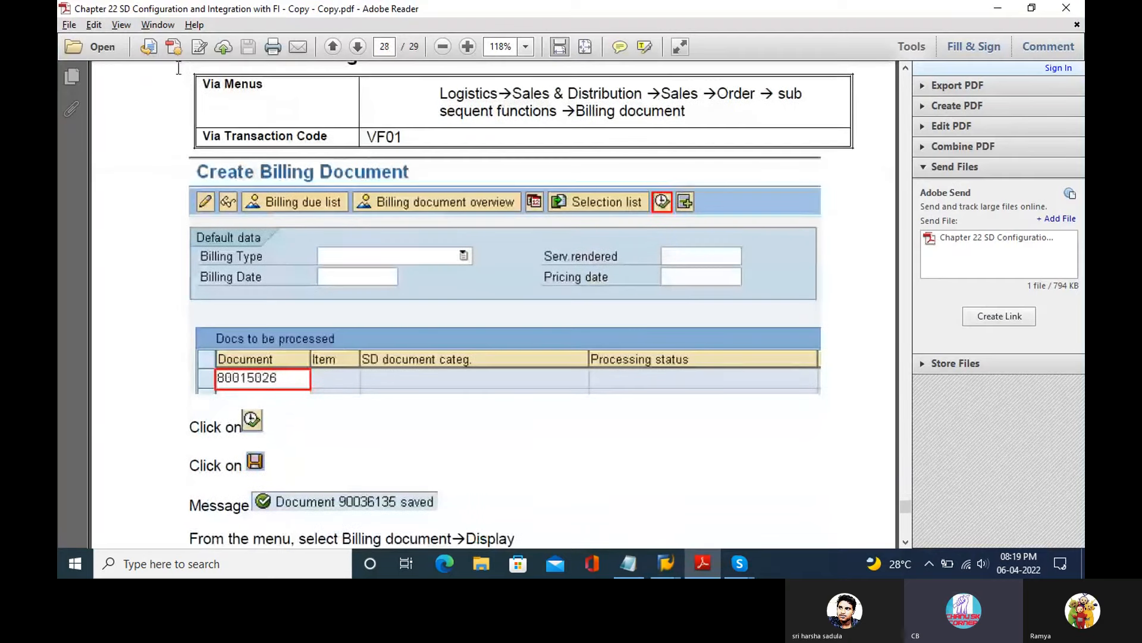
scroll(179, 69, up, 1)
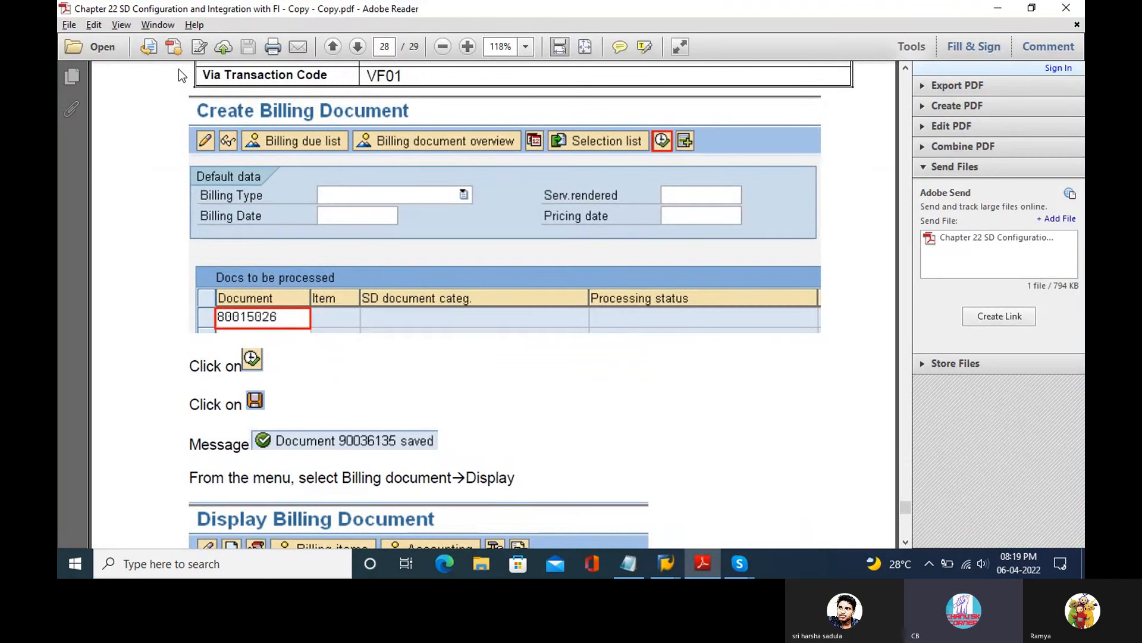
scroll(179, 69, down, 3)
scroll(179, 69, down, 4)
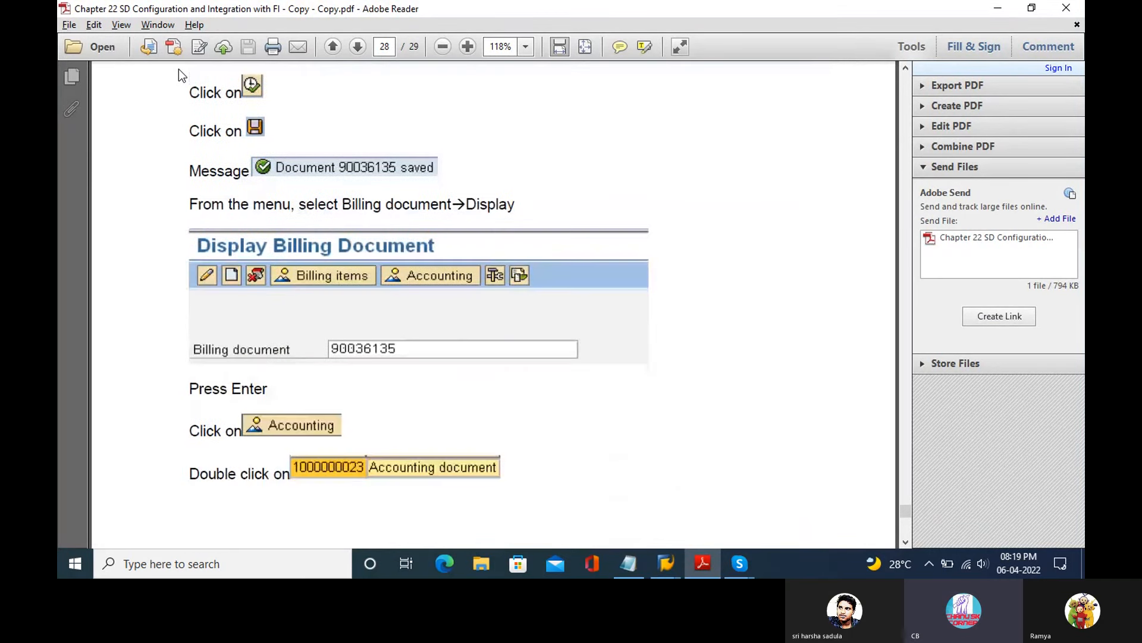
scroll(179, 69, up, 4)
scroll(178, 69, up, 3)
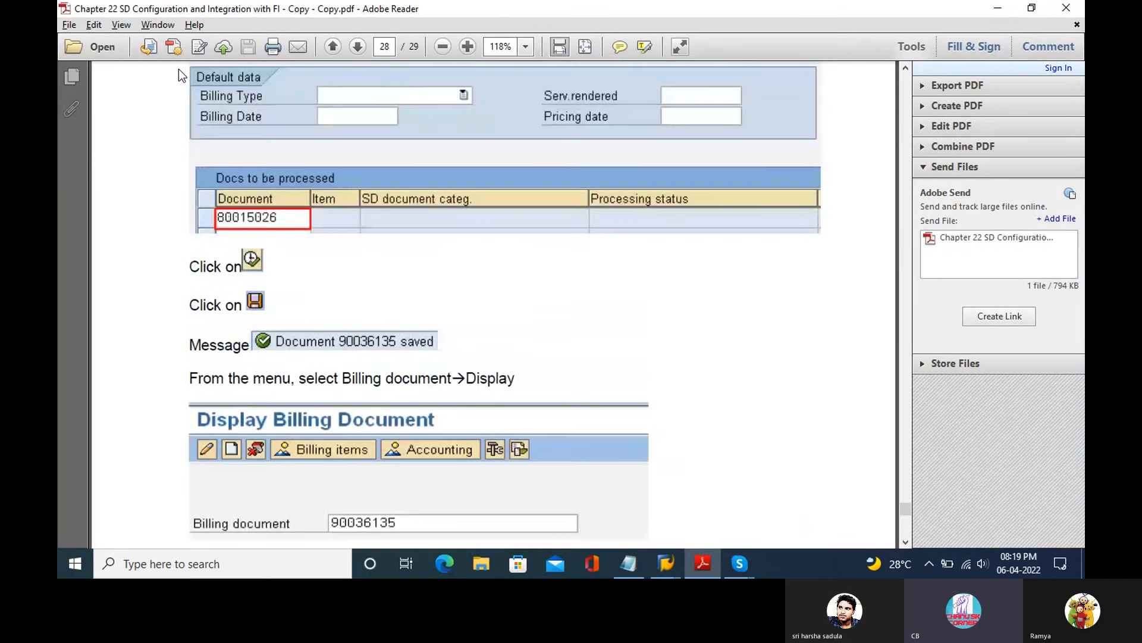
scroll(179, 75, up, 1)
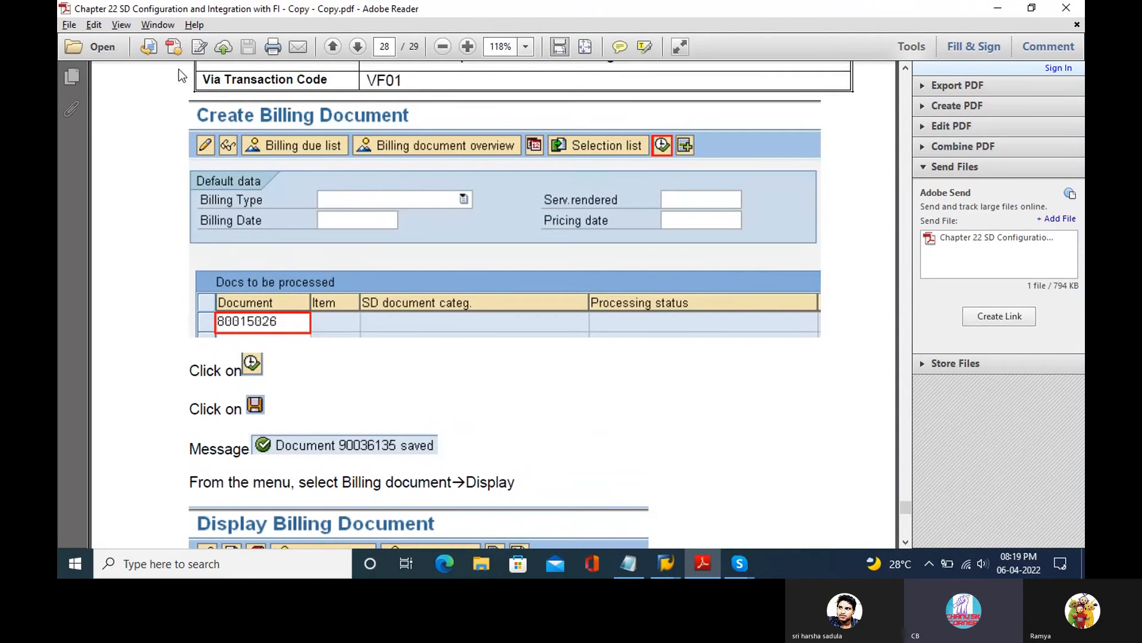
key(alt+Tab)
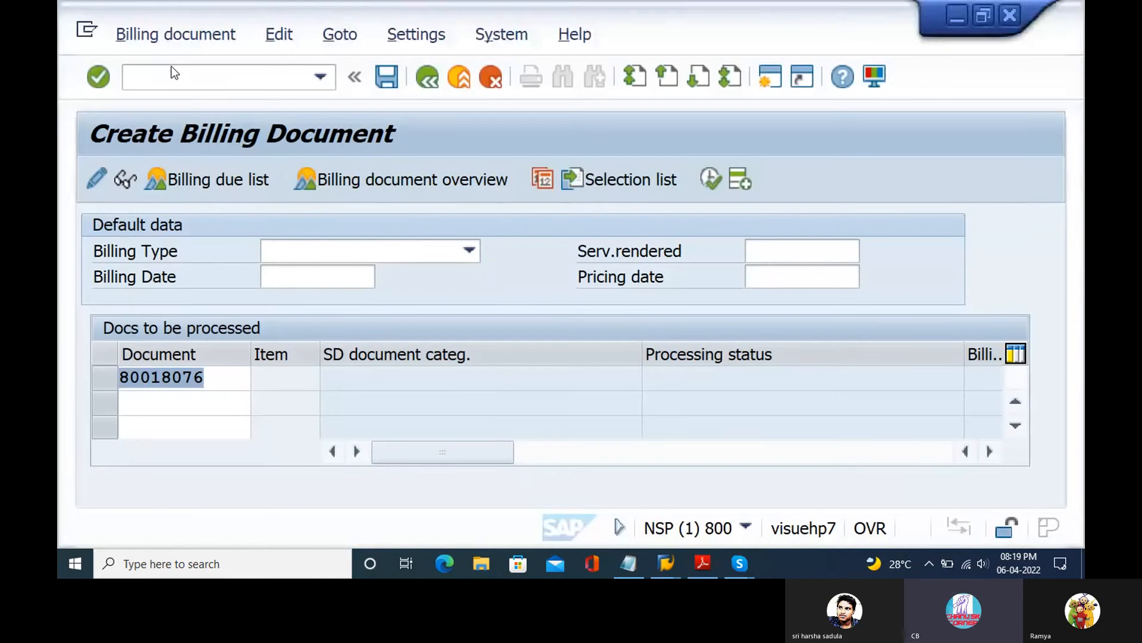